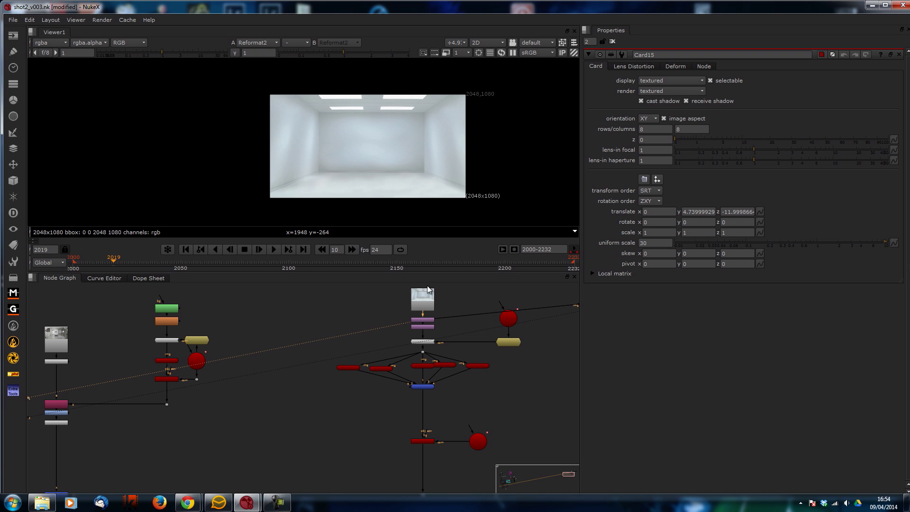
Display Reformat2 and the separate Card15 in the viewer, and examine the card from an angle in 3D.
{"action": "scroll", "coordinate": [380, 322], "scroll_direction": "up", "scroll_amount": 3}
{"action": "middle_click_drag", "start_coordinate": [380, 319], "coordinate": [339, 347]}
{"action": "left_click", "coordinate": [395, 322]}
{"action": "key", "text": "1"}
{"action": "middle_click_drag", "start_coordinate": [479, 328], "coordinate": [332, 334]}
{"action": "middle_click_drag", "start_coordinate": [425, 343], "coordinate": [232, 350]}
{"action": "left_click_drag", "start_coordinate": [422, 332], "coordinate": [424, 348]}
{"action": "key", "text": "1"}
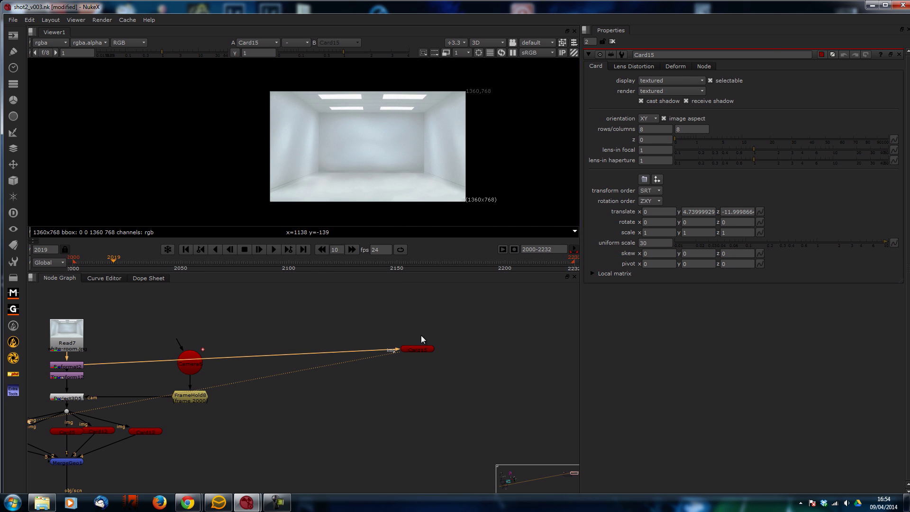
{"action": "key", "text": "space"}
{"action": "scroll", "coordinate": [516, 189], "scroll_direction": "down", "scroll_amount": 5}
{"action": "left_click_drag", "start_coordinate": [472, 258], "coordinate": [534, 282], "text": "ctrl"}
{"action": "key", "text": "space"}
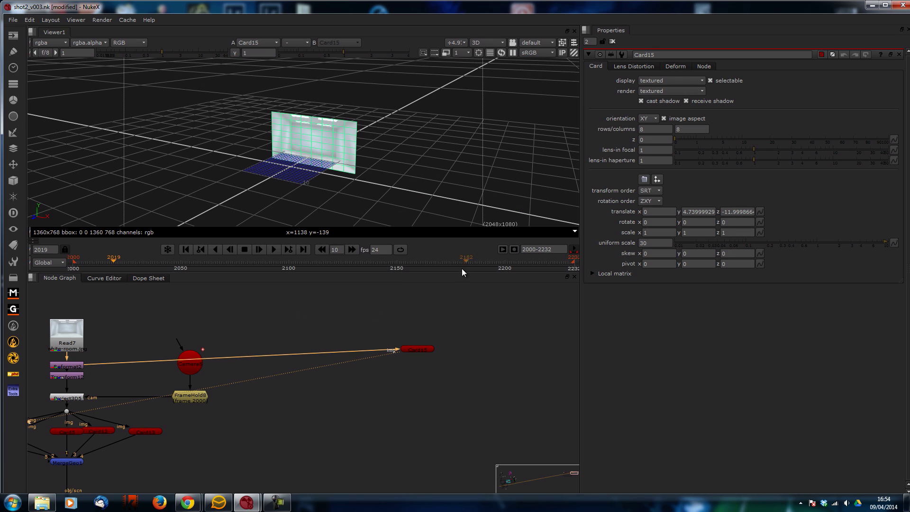
Display the MergeGeo1 room geometry in the 3D viewer and examine how its projected cards form the room.
{"action": "middle_click_drag", "start_coordinate": [192, 351], "coordinate": [380, 337]}
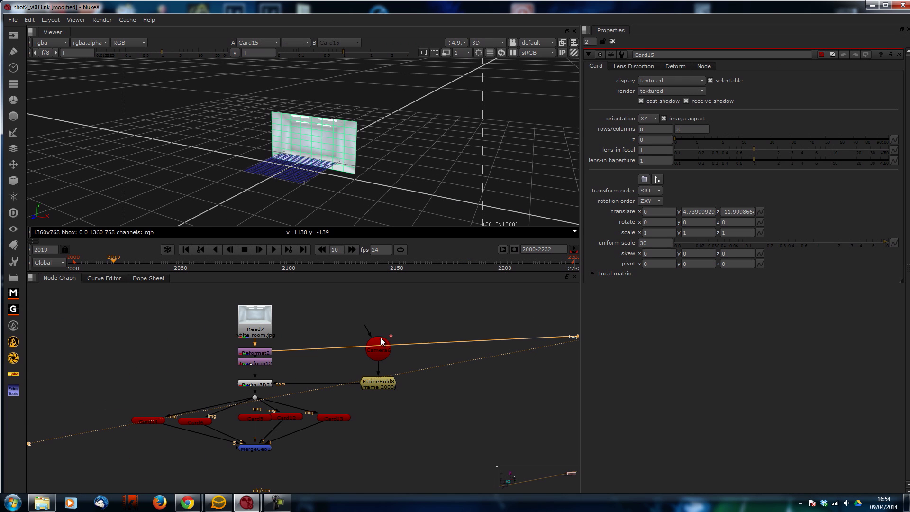
{"action": "left_click", "coordinate": [296, 375]}
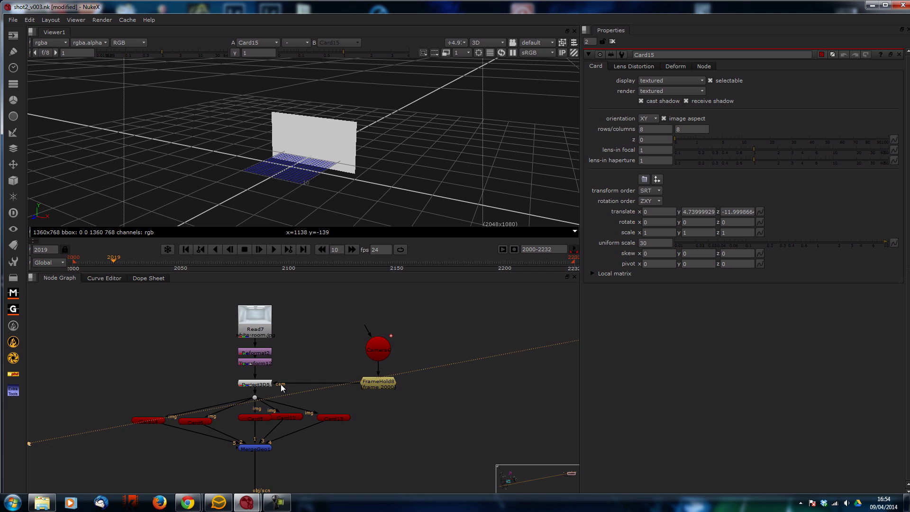
{"action": "middle_click_drag", "start_coordinate": [248, 458], "coordinate": [326, 396]}
{"action": "left_click", "coordinate": [338, 386]}
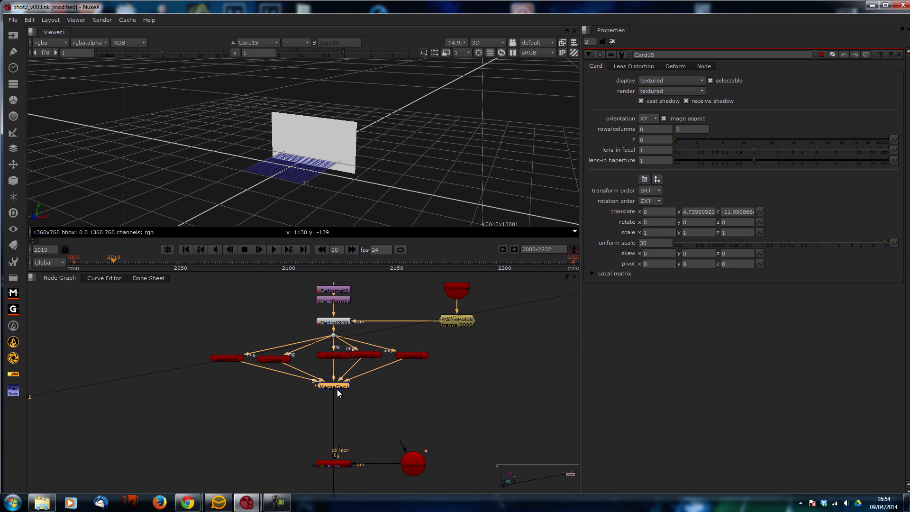
{"action": "key", "text": "2"}
{"action": "scroll", "coordinate": [345, 136], "scroll_direction": "up", "scroll_amount": 5}
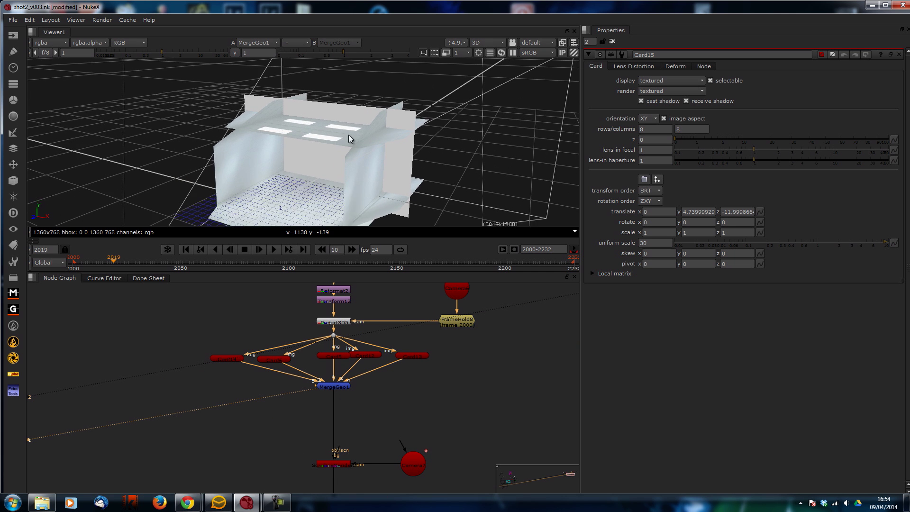
{"action": "left_click_drag", "start_coordinate": [385, 125], "coordinate": [528, 75], "text": "ctrl"}
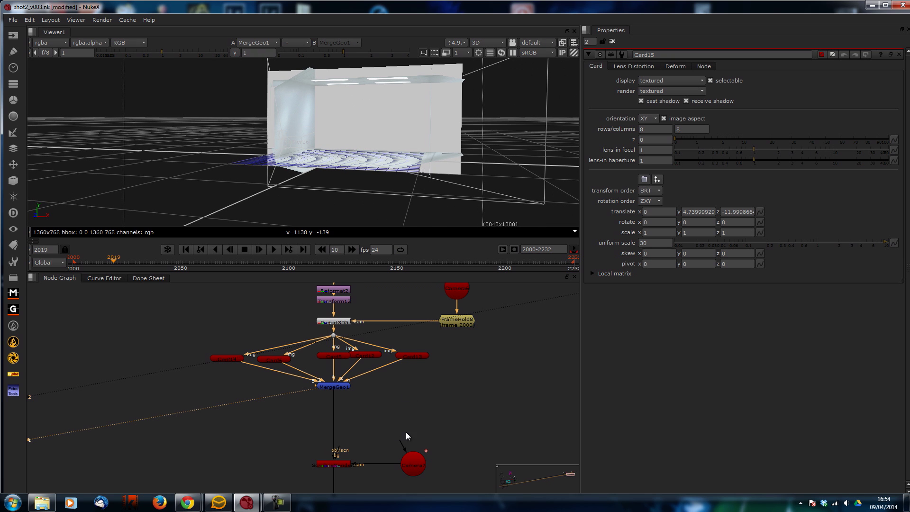
Look through Camera7 in the 3D viewer and play the shot with the viewer enlarged to check the projected room.
{"action": "double_click", "coordinate": [416, 468]}
{"action": "left_click", "coordinate": [540, 42]}
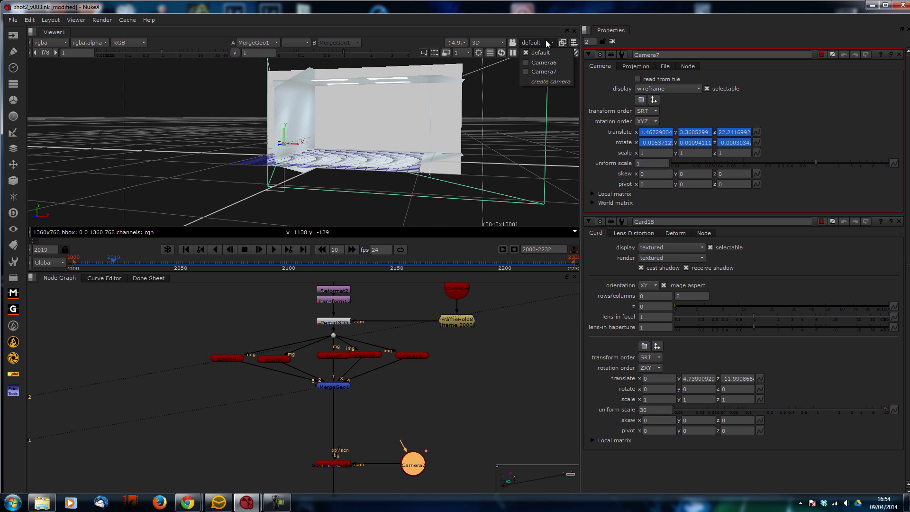
{"action": "left_click", "coordinate": [545, 70]}
{"action": "left_click", "coordinate": [390, 160]}
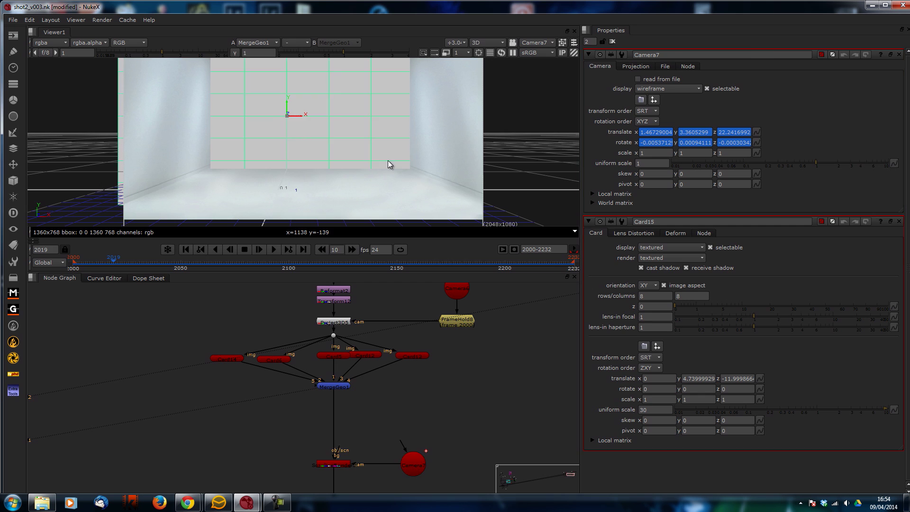
{"action": "key", "text": "space"}
{"action": "left_click", "coordinate": [431, 474]}
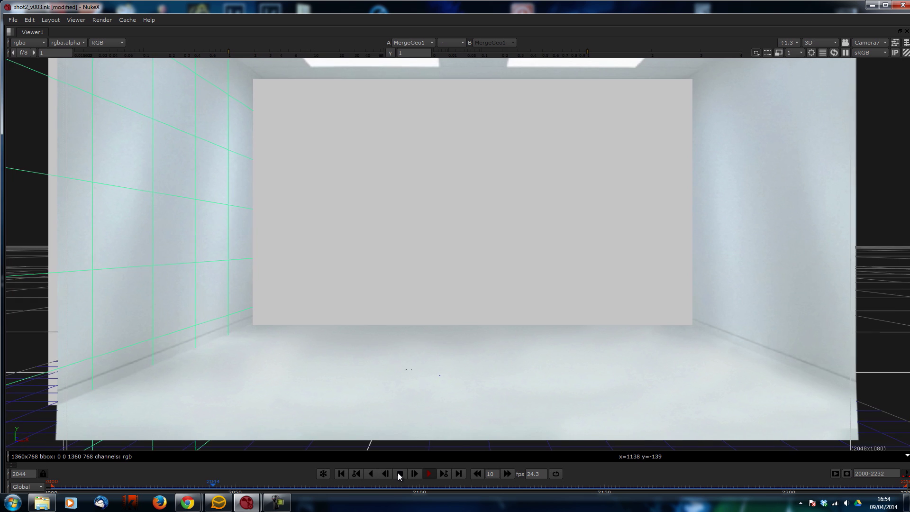
{"action": "left_click", "coordinate": [400, 473]}
{"action": "key", "text": "space"}
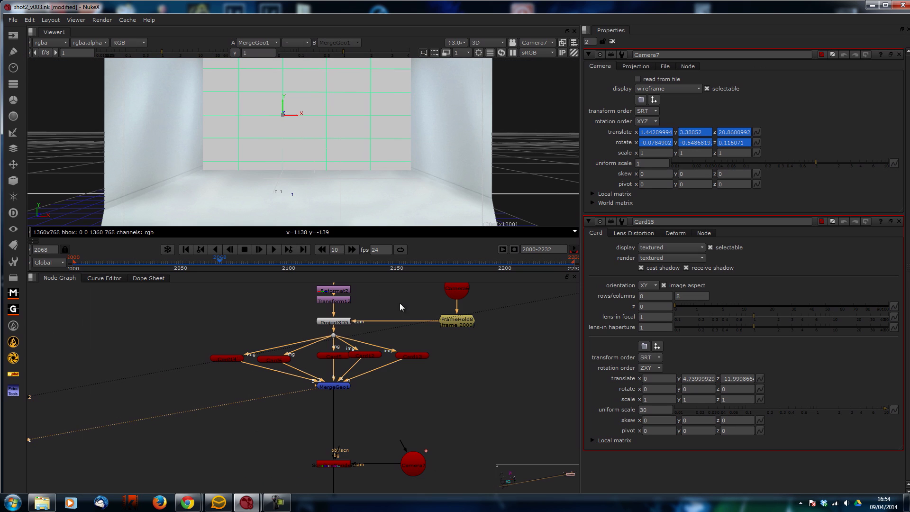
Delete the Card15 node and disconnect the room render branch from the merge under the fridge footage.
{"action": "scroll", "coordinate": [406, 377], "scroll_direction": "down", "scroll_amount": 6}
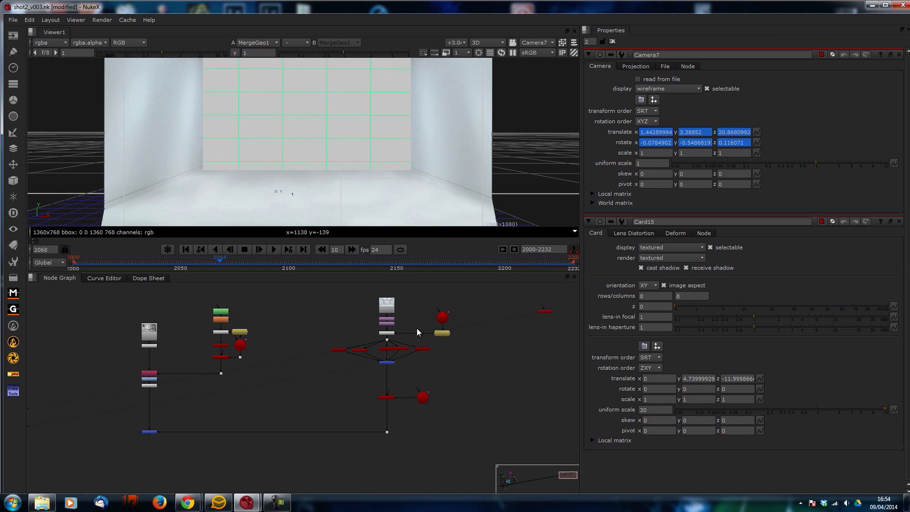
{"action": "key", "text": "Delete"}
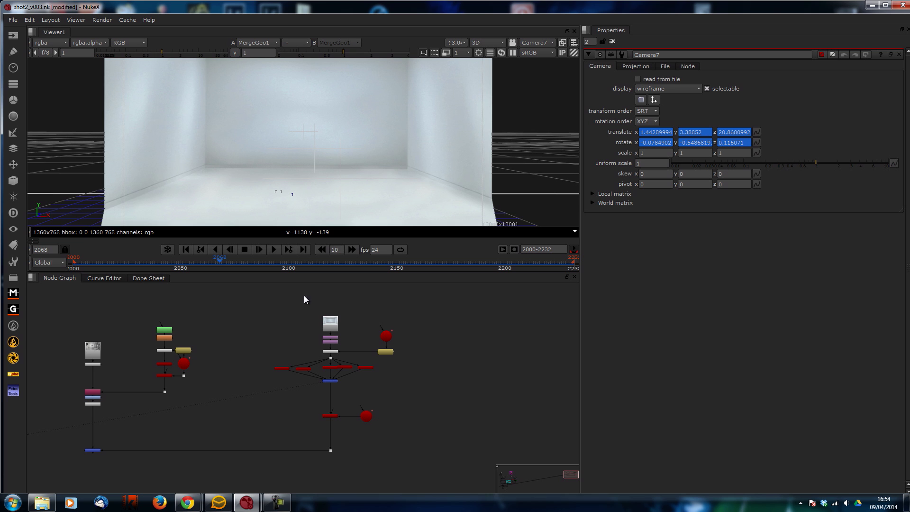
{"action": "middle_click_drag", "start_coordinate": [212, 367], "coordinate": [296, 352]}
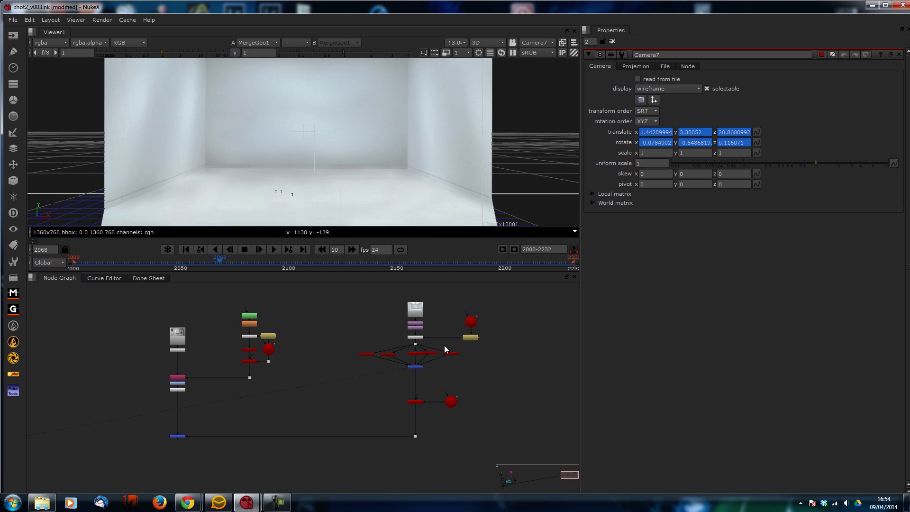
{"action": "left_click_drag", "start_coordinate": [389, 436], "coordinate": [394, 431]}
Locate the fridge footage branch in the node graph and display its Premult7 output.
{"action": "scroll", "coordinate": [94, 406], "scroll_direction": "up", "scroll_amount": 2}
{"action": "middle_click_drag", "start_coordinate": [253, 370], "coordinate": [322, 417]}
{"action": "scroll", "coordinate": [327, 419], "scroll_direction": "up", "scroll_amount": 2}
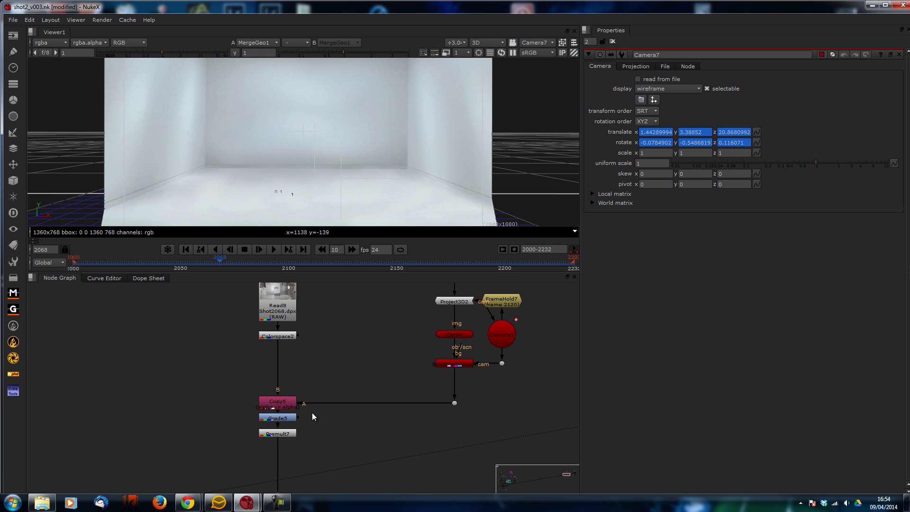
{"action": "middle_click_drag", "start_coordinate": [385, 300], "coordinate": [334, 363]}
{"action": "scroll", "coordinate": [360, 336], "scroll_direction": "down", "scroll_amount": 2}
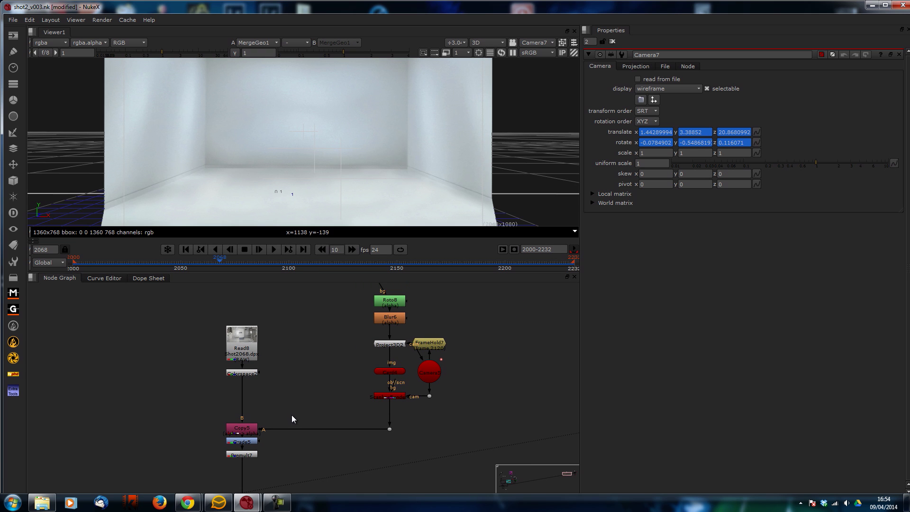
{"action": "left_click", "coordinate": [242, 455]}
{"action": "key", "text": "1"}
Play the original Read8 footage and its Colorspace2 version in the viewer.
{"action": "left_click", "coordinate": [243, 342]}
{"action": "key", "text": "1"}
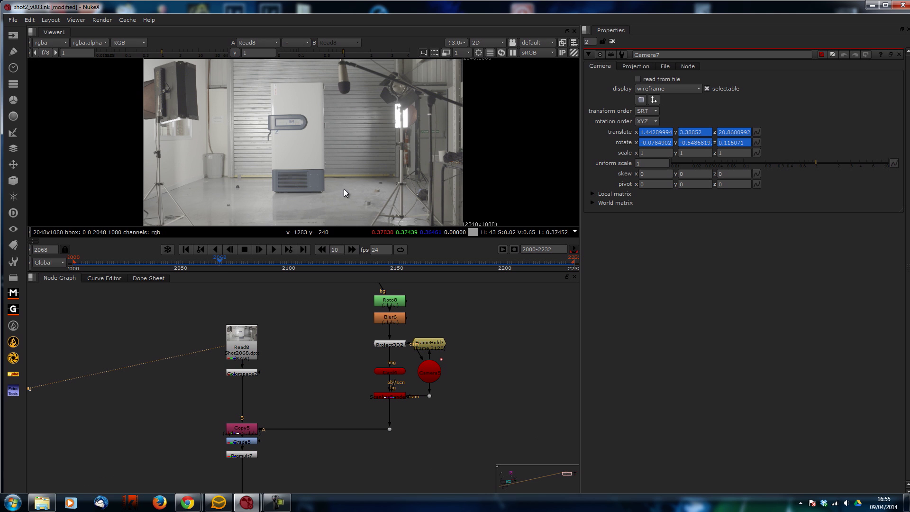
{"action": "left_click", "coordinate": [273, 248]}
{"action": "left_click", "coordinate": [247, 372]}
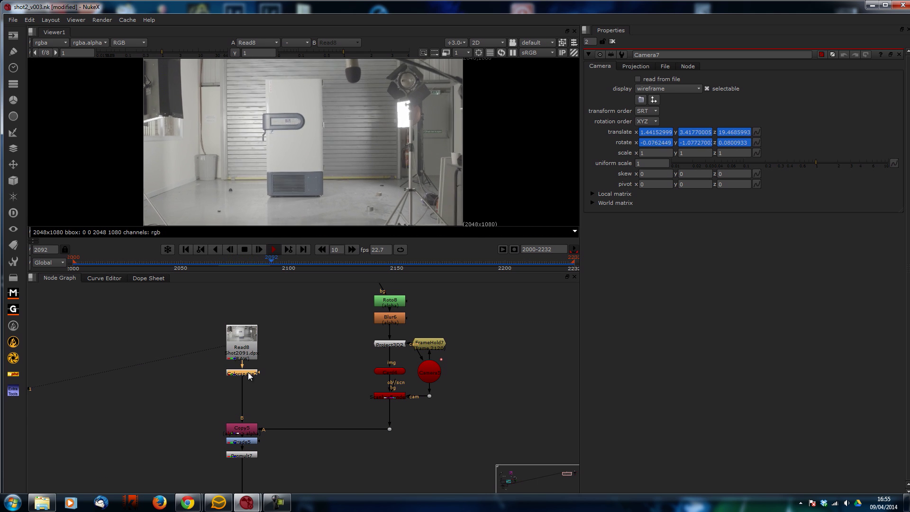
{"action": "key", "text": "1"}
{"action": "left_click", "coordinate": [245, 250]}
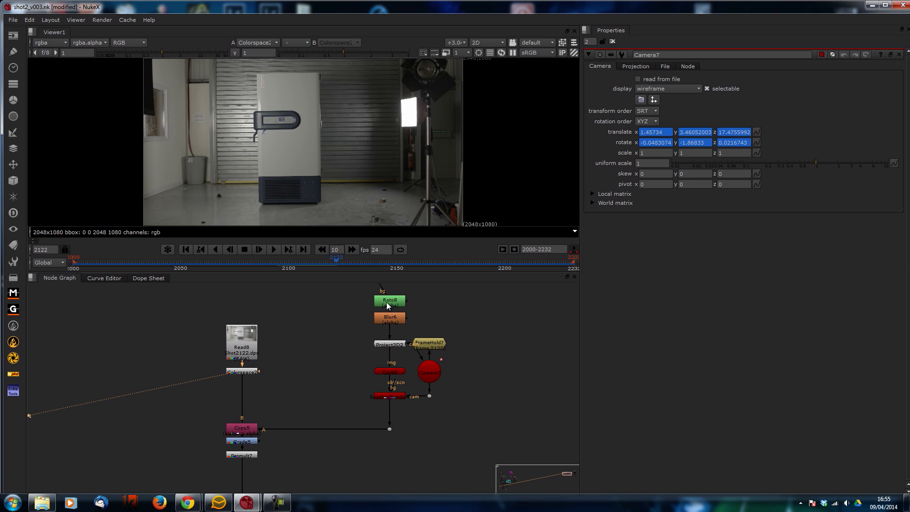
Display the Premult7 output and play it to check the isolated fridge.
{"action": "left_click", "coordinate": [247, 454]}
{"action": "key", "text": "1"}
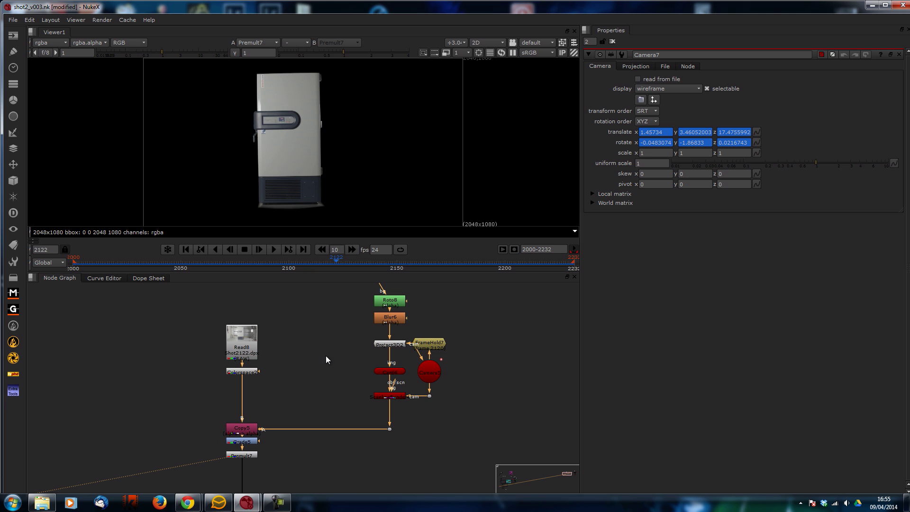
{"action": "left_click", "coordinate": [269, 249]}
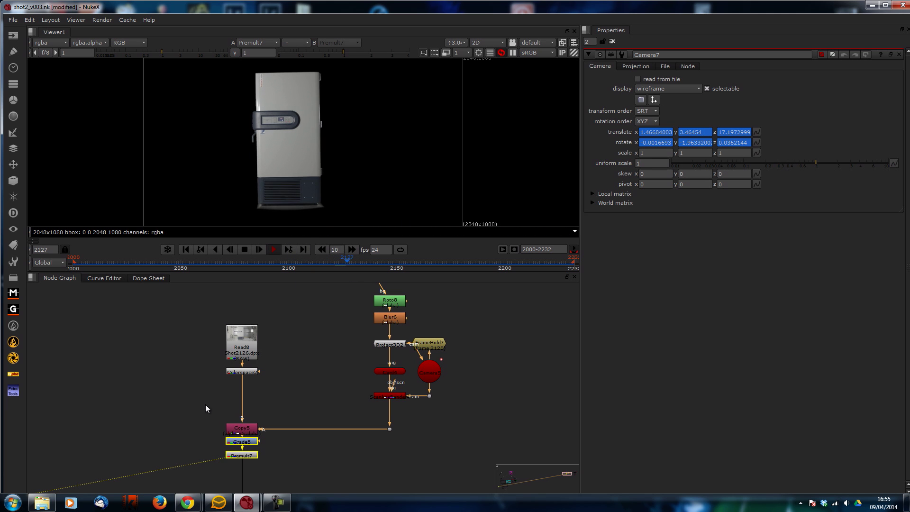
{"action": "left_click", "coordinate": [242, 251]}
Compare the raw Read8 plate with the Colorspace2 output in the viewer.
{"action": "left_click", "coordinate": [241, 339]}
{"action": "key", "text": "1"}
{"action": "left_click", "coordinate": [242, 372]}
{"action": "key", "text": "1"}
Display the Read7 white-room image at the head of the room branch.
{"action": "scroll", "coordinate": [386, 331], "scroll_direction": "down", "scroll_amount": 4}
{"action": "middle_click_drag", "start_coordinate": [382, 346], "coordinate": [304, 348]}
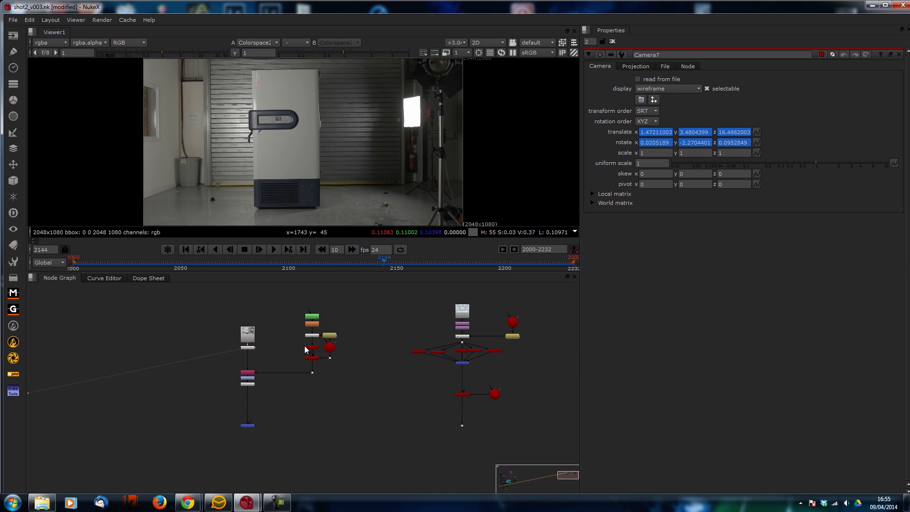
{"action": "middle_click_drag", "start_coordinate": [464, 337], "coordinate": [351, 348]}
{"action": "left_click", "coordinate": [356, 321]}
{"action": "key", "text": "1"}
{"action": "scroll", "coordinate": [339, 310], "scroll_direction": "up", "scroll_amount": 3}
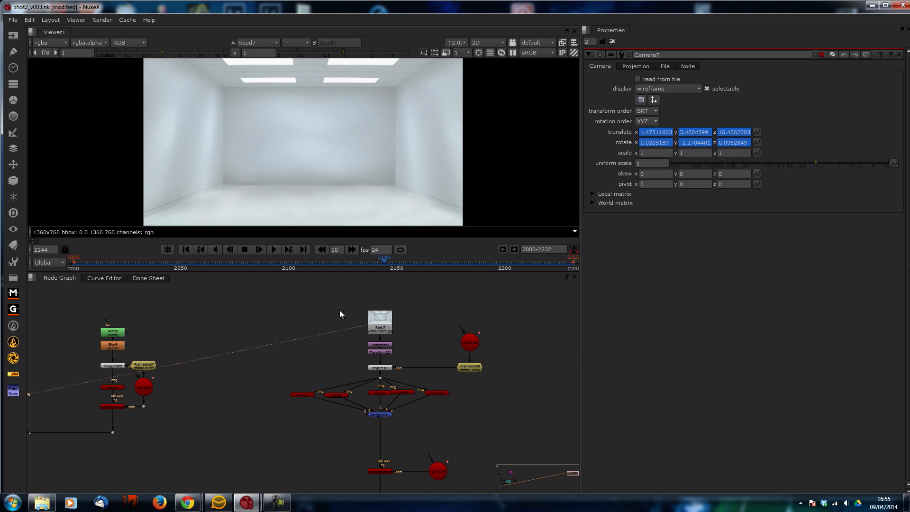
Display the Reformat2 output and open its properties to inspect the output format.
{"action": "scroll", "coordinate": [378, 342], "scroll_direction": "up", "scroll_amount": 2}
{"action": "left_click", "coordinate": [377, 341]}
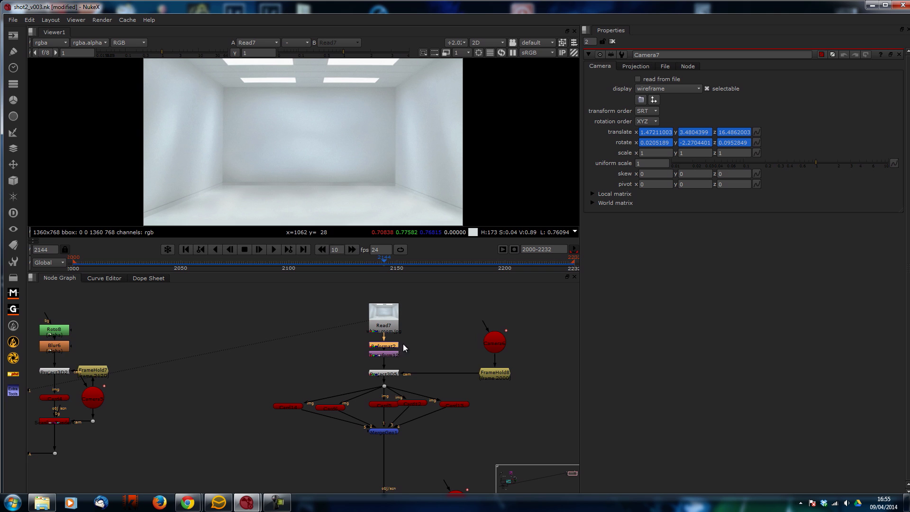
{"action": "scroll", "coordinate": [398, 344], "scroll_direction": "up", "scroll_amount": 3}
{"action": "key", "text": "1"}
{"action": "double_click", "coordinate": [382, 345]}
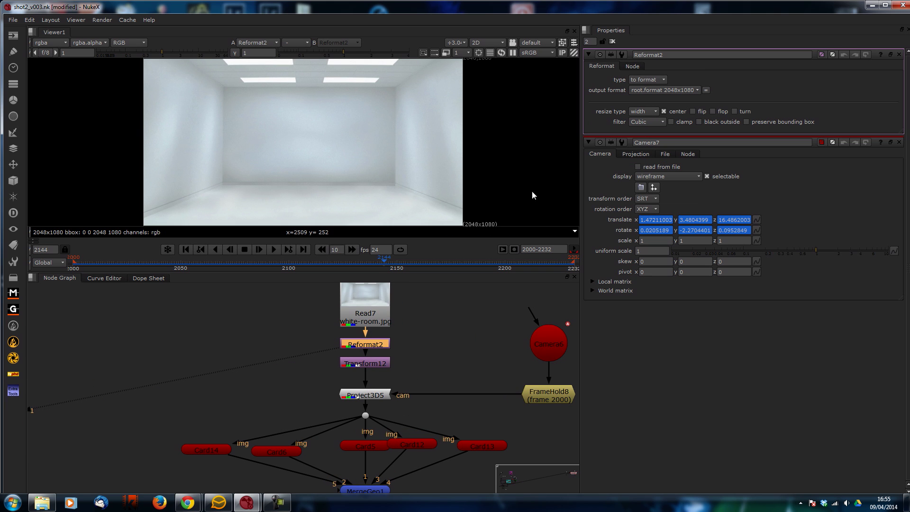
{"action": "scroll", "coordinate": [526, 173], "scroll_direction": "down", "scroll_amount": 2}
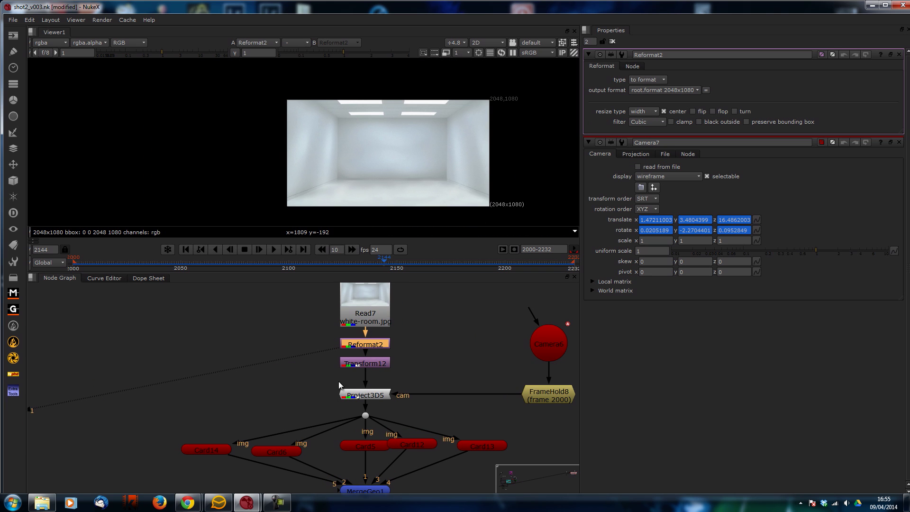
Detach Read7, Reformat2 and Transform12 from the old Project3D5 tree and move the two groups apart.
{"action": "left_click", "coordinate": [381, 363]}
{"action": "scroll", "coordinate": [417, 335], "scroll_direction": "down", "scroll_amount": 5}
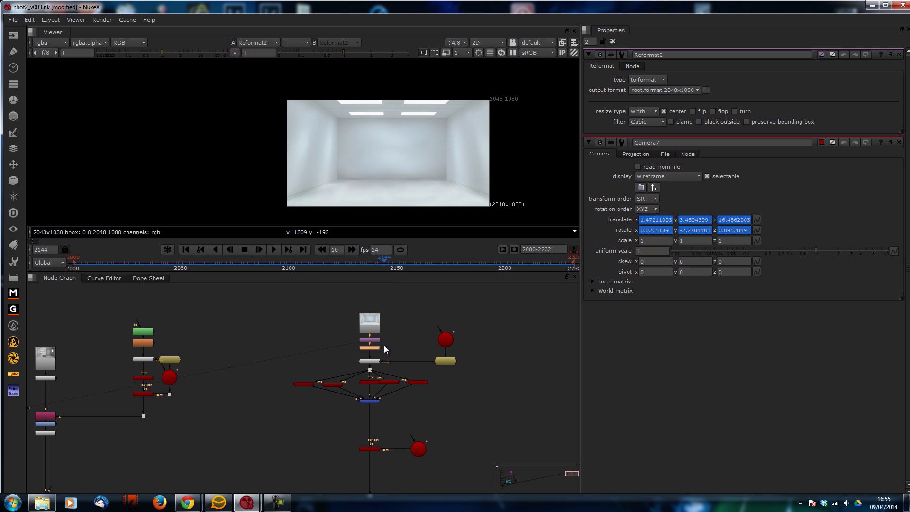
{"action": "left_click_drag", "start_coordinate": [402, 305], "coordinate": [350, 330]}
{"action": "scroll", "coordinate": [410, 310], "scroll_direction": "down", "scroll_amount": 3}
{"action": "left_click_drag", "start_coordinate": [450, 309], "coordinate": [360, 419]}
{"action": "left_click_drag", "start_coordinate": [430, 333], "coordinate": [536, 353]}
{"action": "left_click", "coordinate": [513, 340]}
{"action": "scroll", "coordinate": [512, 339], "scroll_direction": "up", "scroll_amount": 4}
{"action": "left_click_drag", "start_coordinate": [491, 335], "coordinate": [314, 311]}
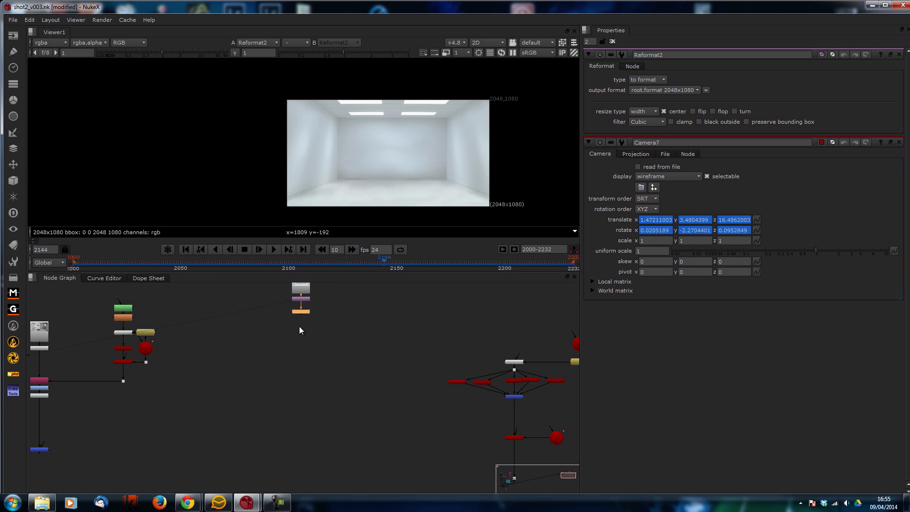
Delete the Transform12 node below Reformat2.
{"action": "scroll", "coordinate": [300, 331], "scroll_direction": "up", "scroll_amount": 3}
{"action": "left_click", "coordinate": [350, 377]}
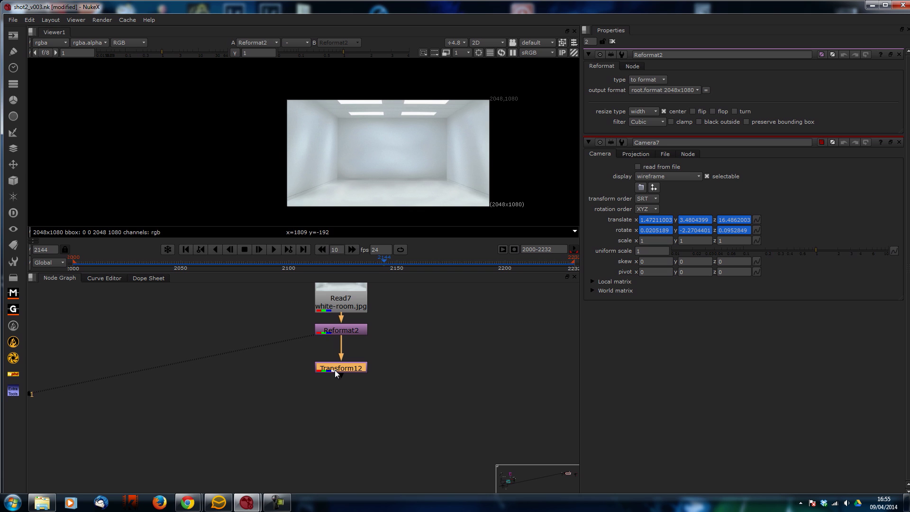
{"action": "key", "text": "Delete"}
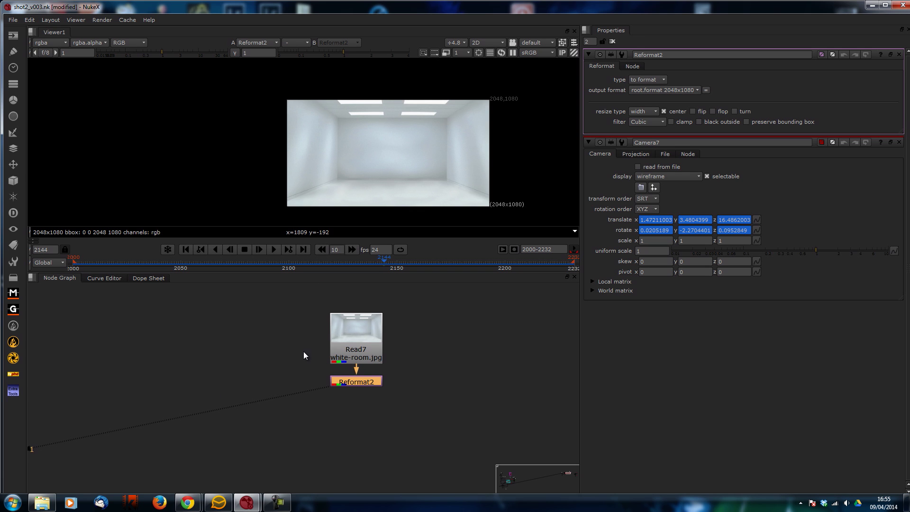
{"action": "left_click_drag", "start_coordinate": [350, 342], "coordinate": [350, 340]}
{"action": "left_click", "coordinate": [350, 368]}
Examine the reformatted white-room image and the projection node at the head of the detached card tree.
{"action": "mouse_move", "coordinate": [469, 142]}
{"action": "middle_mouse_down"}
{"action": "mouse_move", "coordinate": [437, 138]}
{"action": "mouse_move", "coordinate": [478, 138]}
{"action": "middle_mouse_up"}
{"action": "scroll", "coordinate": [436, 138], "scroll_direction": "up", "scroll_amount": 2}
{"action": "scroll", "coordinate": [437, 138], "scroll_direction": "up", "scroll_amount": 1}
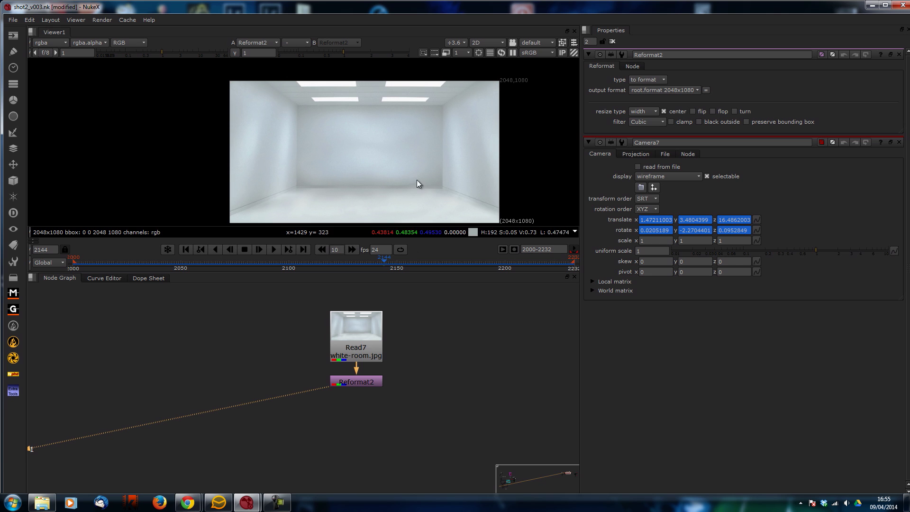
{"action": "scroll", "coordinate": [432, 345], "scroll_direction": "down", "scroll_amount": 1}
{"action": "scroll", "coordinate": [336, 359], "scroll_direction": "down", "scroll_amount": 3}
{"action": "middle_click_drag", "start_coordinate": [544, 403], "coordinate": [419, 389]}
{"action": "scroll", "coordinate": [418, 389], "scroll_direction": "up", "scroll_amount": 4}
{"action": "left_click", "coordinate": [457, 385]}
{"action": "scroll", "coordinate": [352, 347], "scroll_direction": "down", "scroll_amount": 2}
{"action": "scroll", "coordinate": [351, 351], "scroll_direction": "down", "scroll_amount": 1}
{"action": "middle_click_drag", "start_coordinate": [351, 351], "coordinate": [383, 373]}
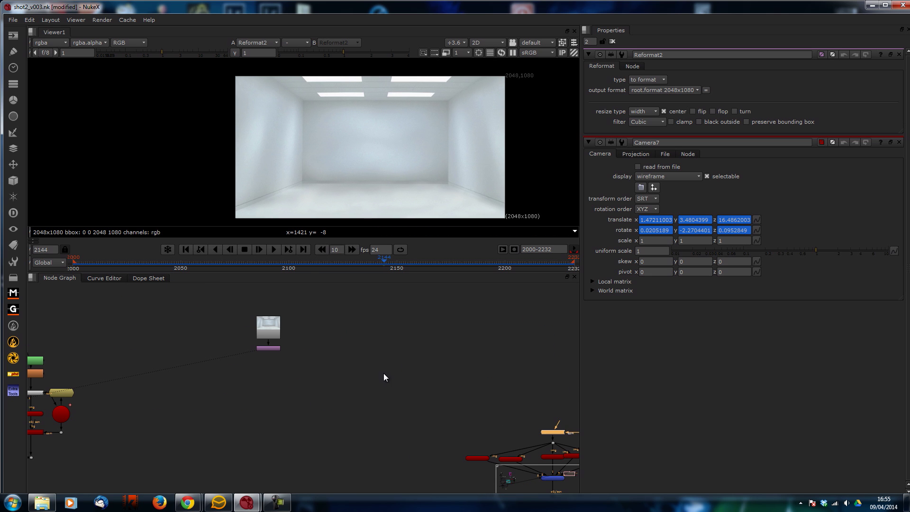
Add a new Project3D node and connect its image input to Reformat2, placing it below that node.
{"action": "key", "text": "Tab"}
{"action": "type", "text": "proje"}
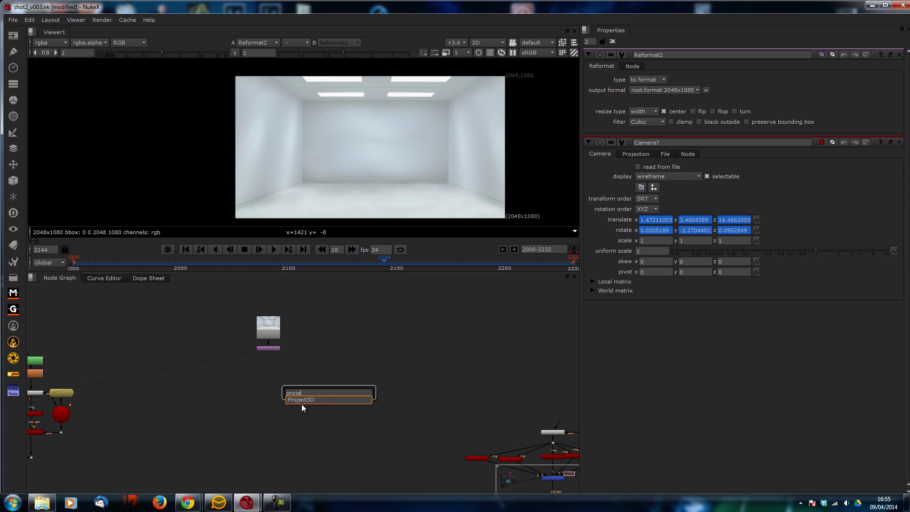
{"action": "key", "text": "Return"}
{"action": "left_click_drag", "start_coordinate": [342, 381], "coordinate": [284, 337]}
{"action": "scroll", "coordinate": [257, 373], "scroll_direction": "up", "scroll_amount": 2}
{"action": "left_click_drag", "start_coordinate": [280, 396], "coordinate": [294, 416]}
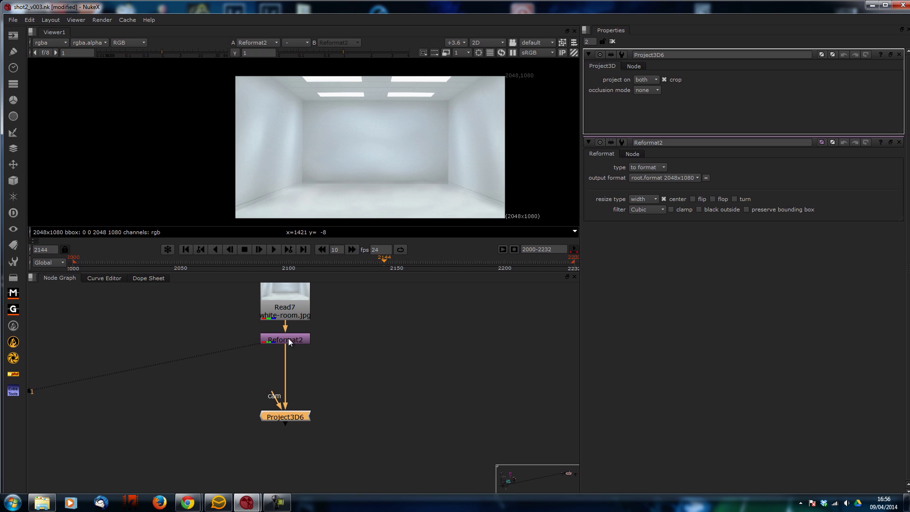
{"action": "scroll", "coordinate": [402, 380], "scroll_direction": "down", "scroll_amount": 3}
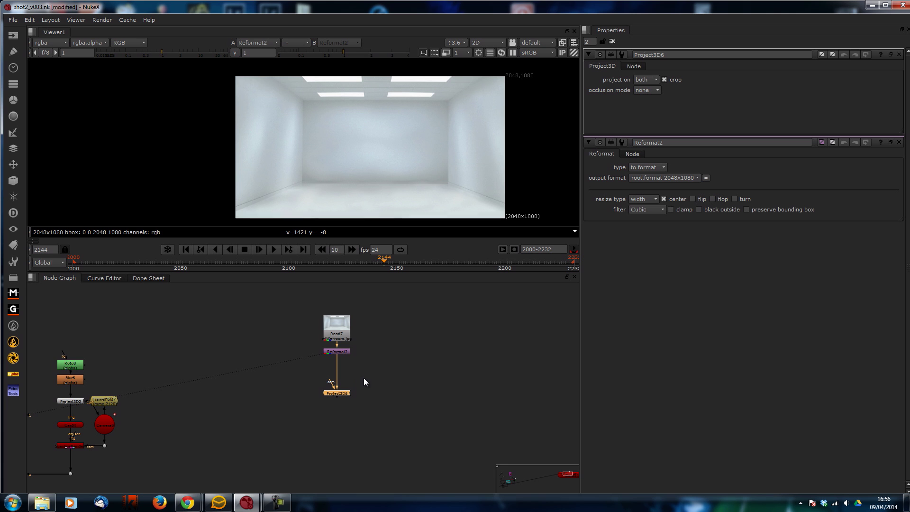
Copy the tracked Camera5 node and paste the duplicate beside the new Project3D6 node.
{"action": "scroll", "coordinate": [379, 340], "scroll_direction": "down", "scroll_amount": 4}
{"action": "middle_click_drag", "start_coordinate": [522, 372], "coordinate": [392, 374]}
{"action": "scroll", "coordinate": [404, 404], "scroll_direction": "up", "scroll_amount": 4}
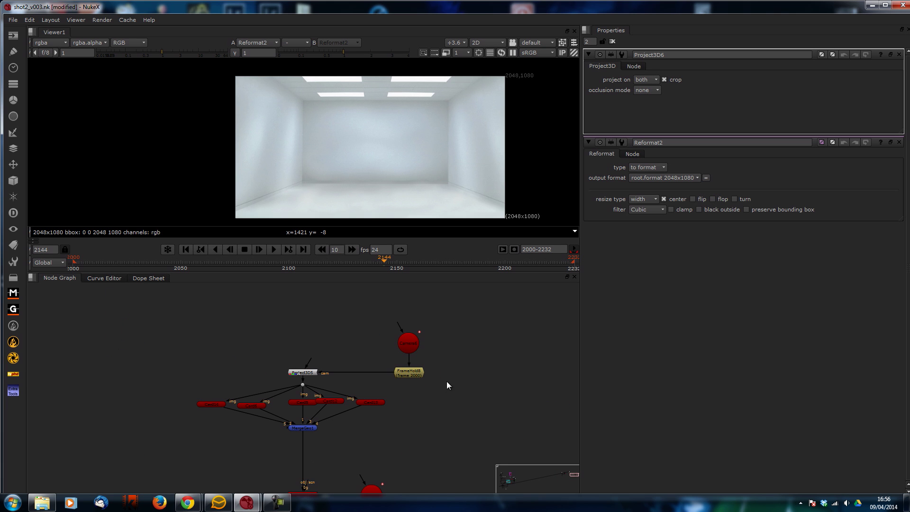
{"action": "left_click_drag", "start_coordinate": [454, 318], "coordinate": [379, 380]}
{"action": "scroll", "coordinate": [379, 345], "scroll_direction": "down", "scroll_amount": 3}
{"action": "middle_click_drag", "start_coordinate": [268, 350], "coordinate": [615, 397]}
{"action": "scroll", "coordinate": [386, 379], "scroll_direction": "up", "scroll_amount": 4}
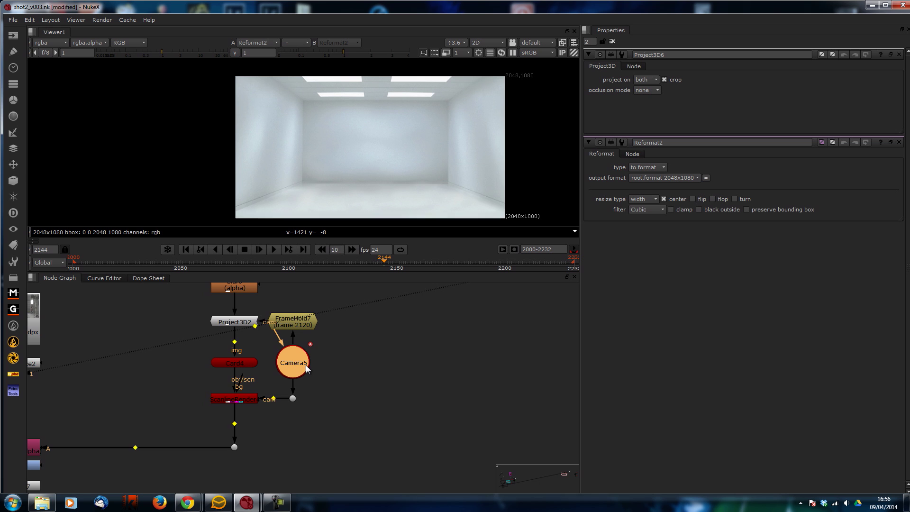
{"action": "scroll", "coordinate": [407, 369], "scroll_direction": "down", "scroll_amount": 4}
{"action": "left_click", "coordinate": [442, 319]}
{"action": "key", "text": "ctrl+v"}
{"action": "scroll", "coordinate": [442, 322], "scroll_direction": "up", "scroll_amount": 2}
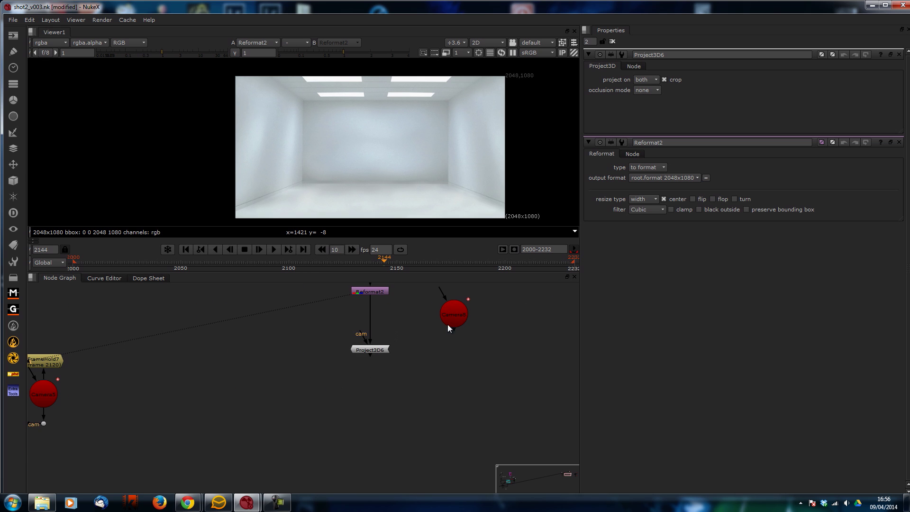
{"action": "middle_click_drag", "start_coordinate": [430, 314], "coordinate": [417, 339]}
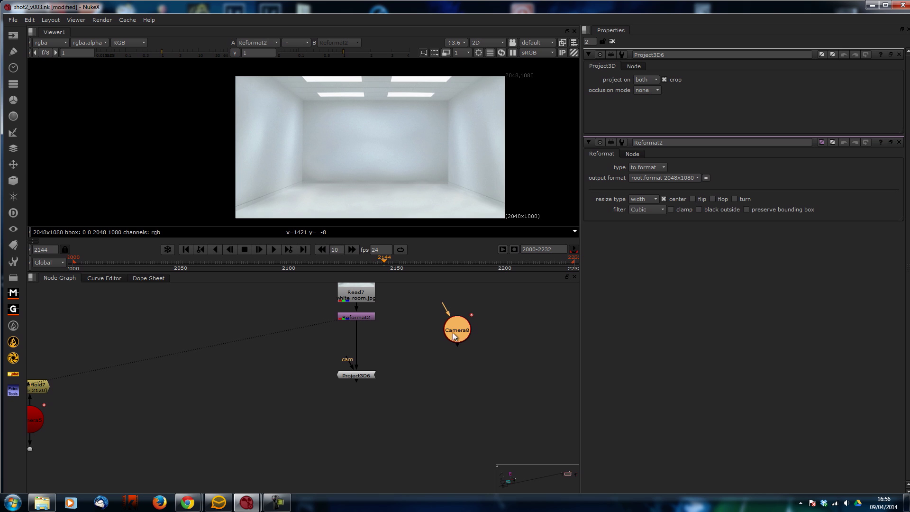
Go to frame 2000 and remove the translate and rotate animation from the duplicated Camera8.
{"action": "double_click", "coordinate": [462, 333]}
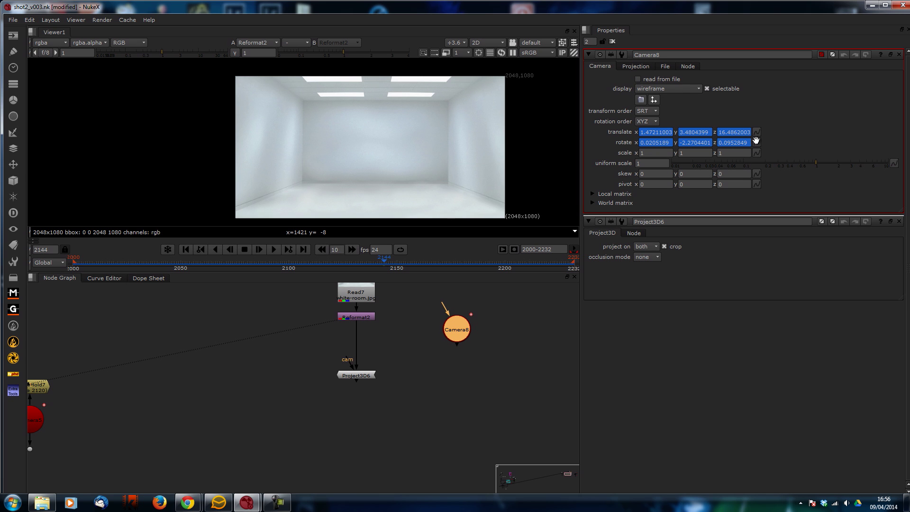
{"action": "left_click", "coordinate": [74, 264]}
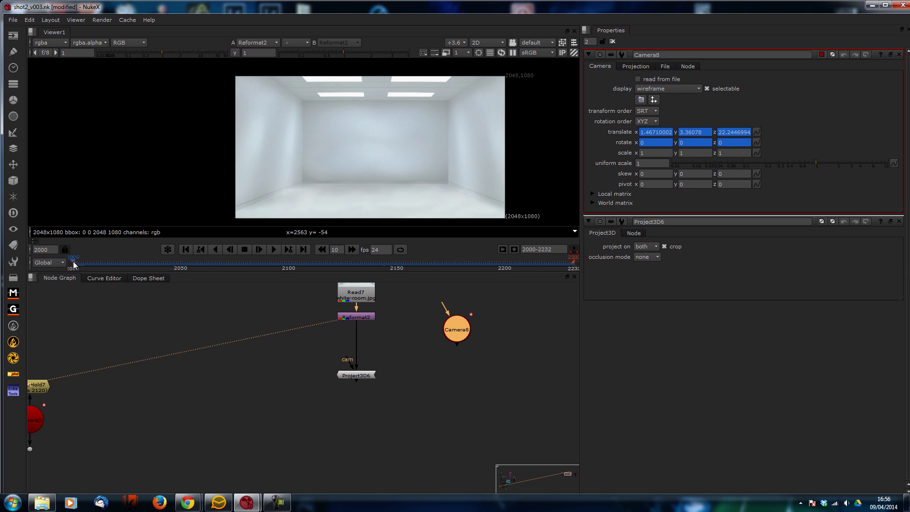
{"action": "left_click", "coordinate": [757, 132]}
{"action": "left_click", "coordinate": [781, 153]}
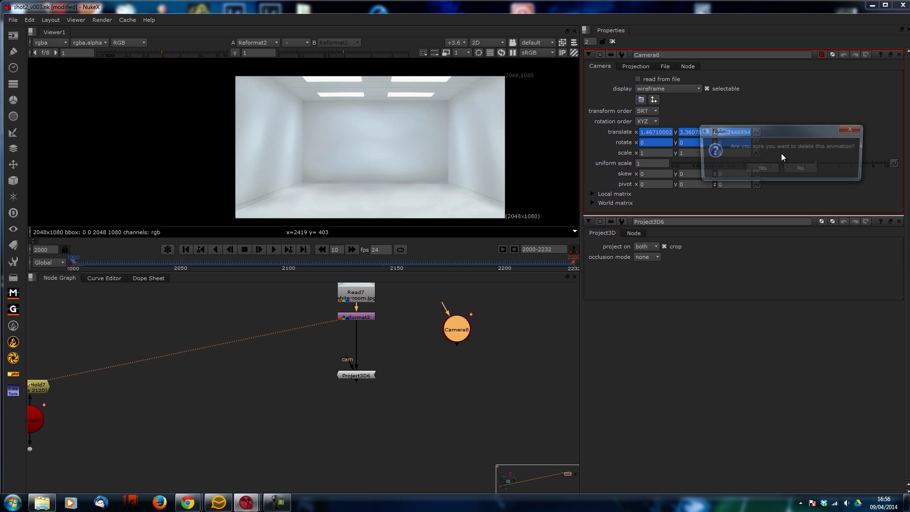
{"action": "left_click", "coordinate": [761, 169]}
{"action": "left_click", "coordinate": [756, 142]}
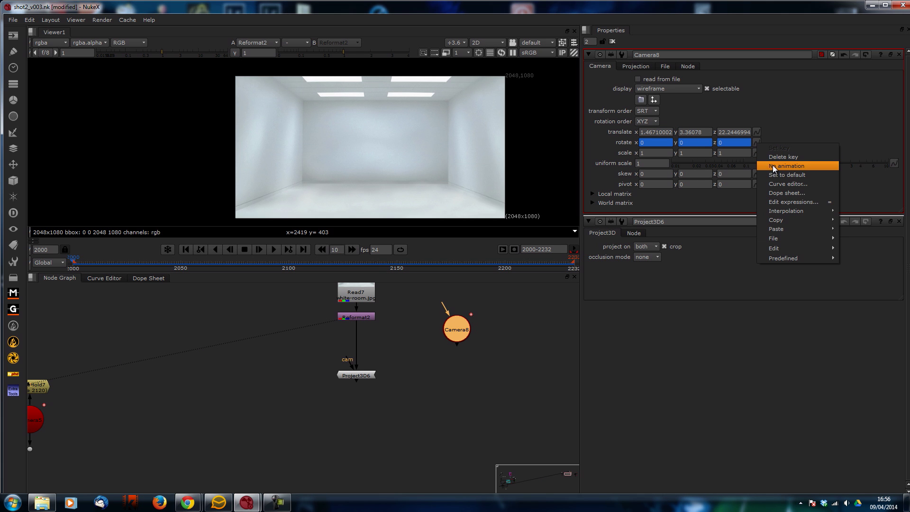
{"action": "left_click", "coordinate": [772, 165]}
{"action": "left_click", "coordinate": [754, 180]}
Add a FrameHold node below Camera8 with first frame 2000 and connect Project3D6's cam input to it.
{"action": "left_click", "coordinate": [393, 387]}
{"action": "key", "text": "Tab"}
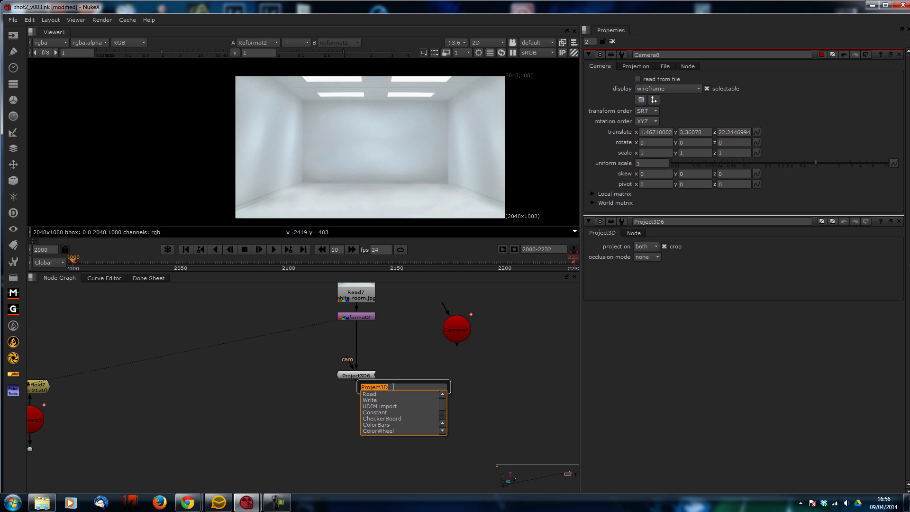
{"action": "type", "text": "frame"}
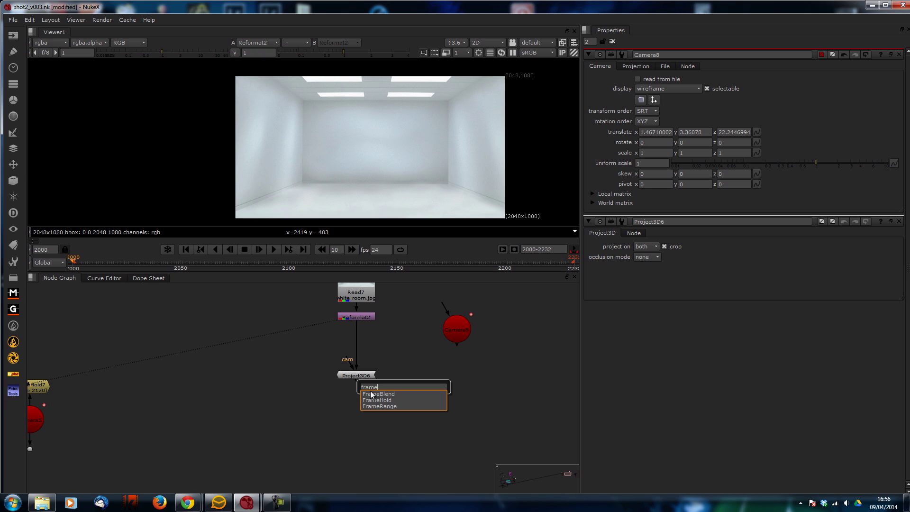
{"action": "left_click", "coordinate": [379, 400]}
{"action": "left_click_drag", "start_coordinate": [403, 364], "coordinate": [456, 329]}
{"action": "left_click", "coordinate": [637, 79]}
{"action": "type", "text": "2000"}
{"action": "left_click", "coordinate": [408, 422]}
{"action": "left_click", "coordinate": [422, 391]}
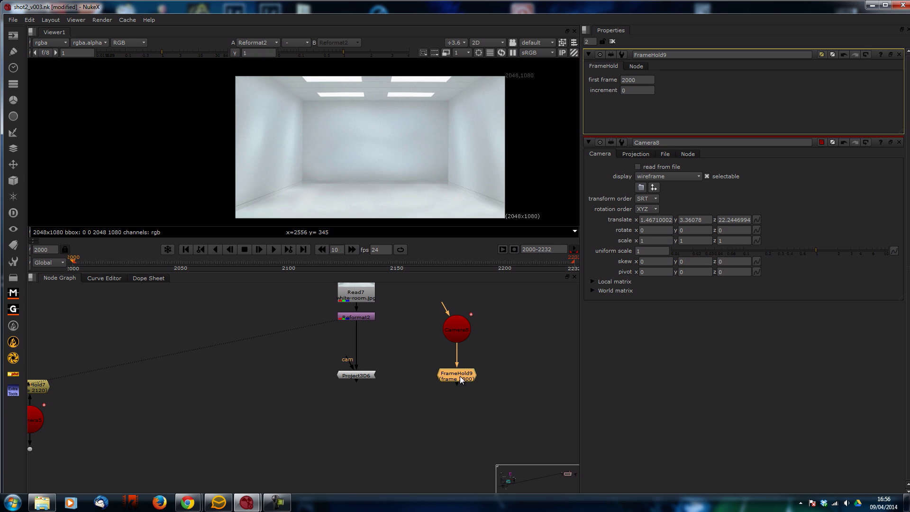
{"action": "left_click_drag", "start_coordinate": [353, 364], "coordinate": [444, 377]}
{"action": "middle_click_drag", "start_coordinate": [343, 380], "coordinate": [367, 409]}
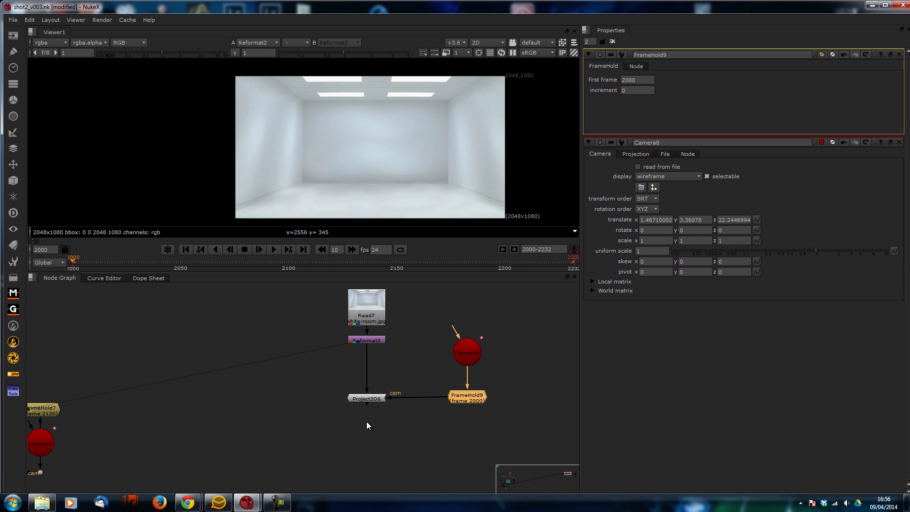
Add a Card node below Project3D6 and connect its img input to the projection.
{"action": "middle_click_drag", "start_coordinate": [367, 422], "coordinate": [384, 404]}
{"action": "left_click", "coordinate": [337, 397]}
{"action": "key", "text": "Tab"}
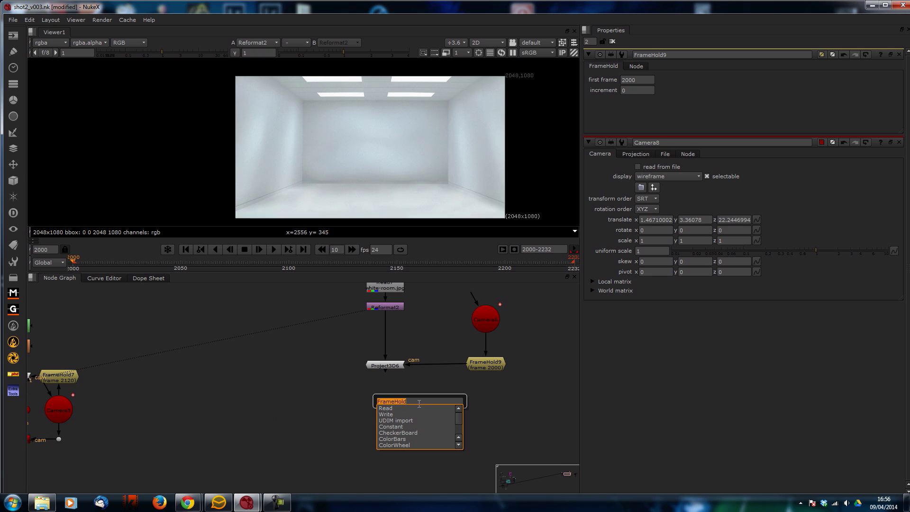
{"action": "type", "text": "card"}
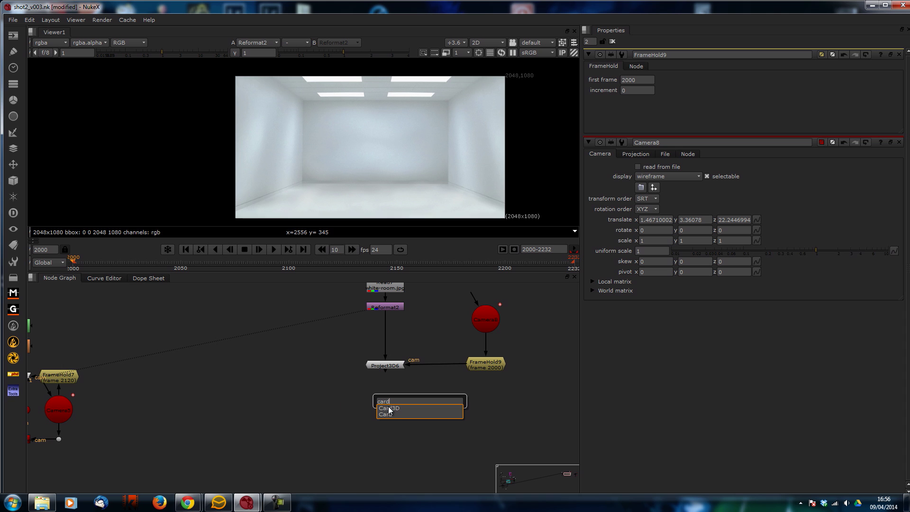
{"action": "left_click", "coordinate": [390, 414]}
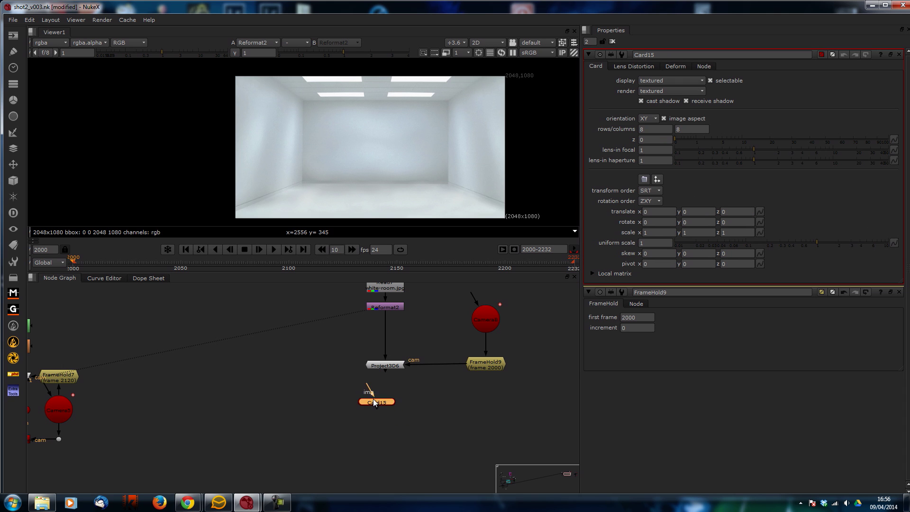
{"action": "scroll", "coordinate": [328, 371], "scroll_direction": "down", "scroll_amount": 2}
{"action": "middle_click_drag", "start_coordinate": [348, 381], "coordinate": [387, 375]}
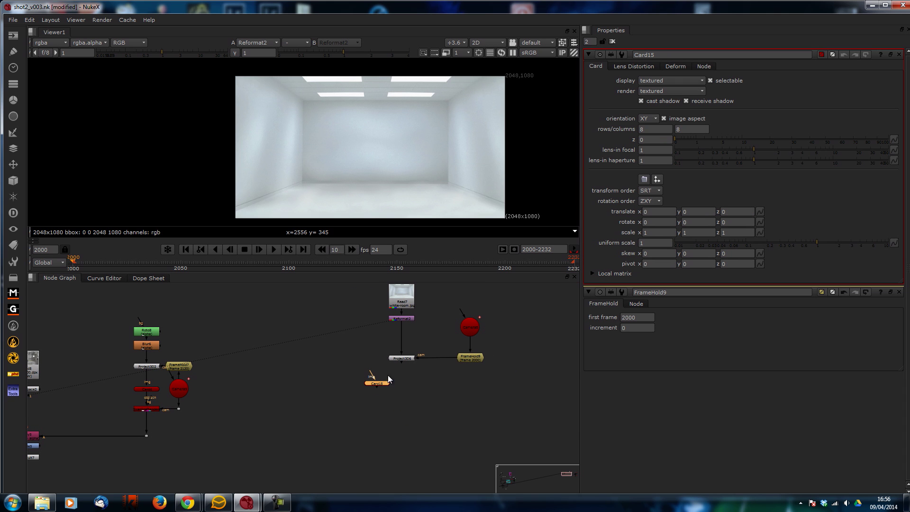
{"action": "scroll", "coordinate": [433, 402], "scroll_direction": "up", "scroll_amount": 2}
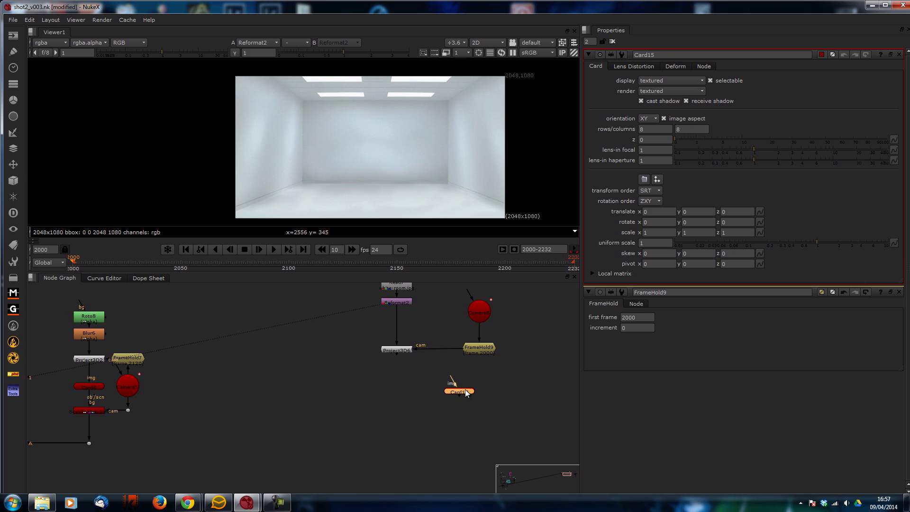
{"action": "left_click_drag", "start_coordinate": [392, 372], "coordinate": [397, 353]}
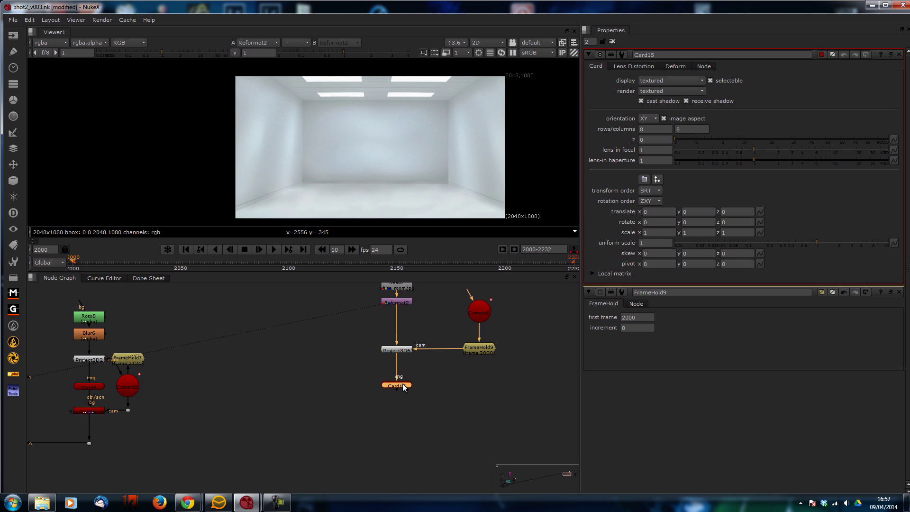
Show the new card in the 3D viewer and look through Camera8.
{"action": "key", "text": "2"}
{"action": "scroll", "coordinate": [409, 389], "scroll_direction": "up", "scroll_amount": 2}
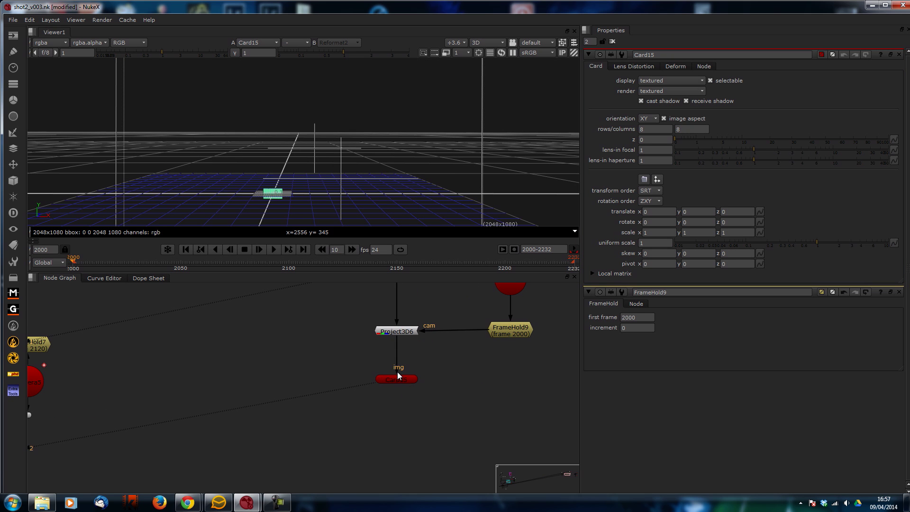
{"action": "middle_click_drag", "start_coordinate": [449, 323], "coordinate": [425, 381]}
{"action": "key", "text": "2"}
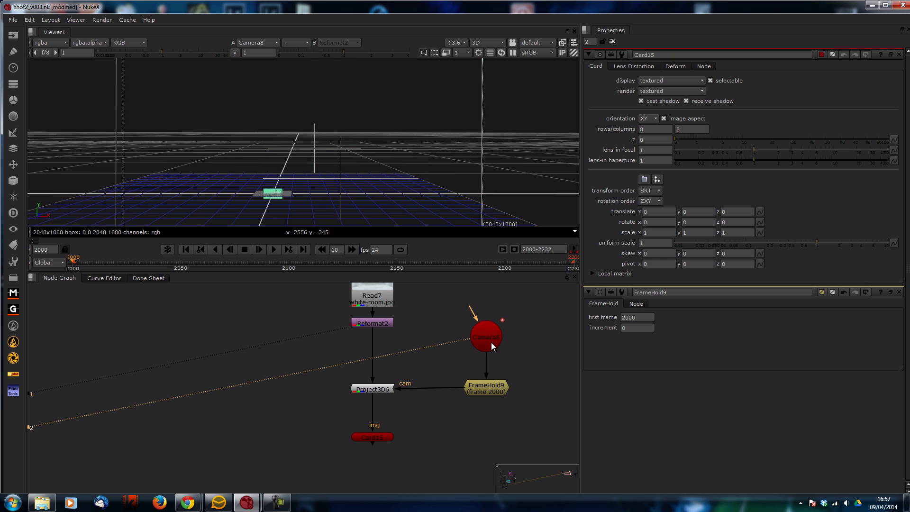
{"action": "double_click", "coordinate": [490, 340]}
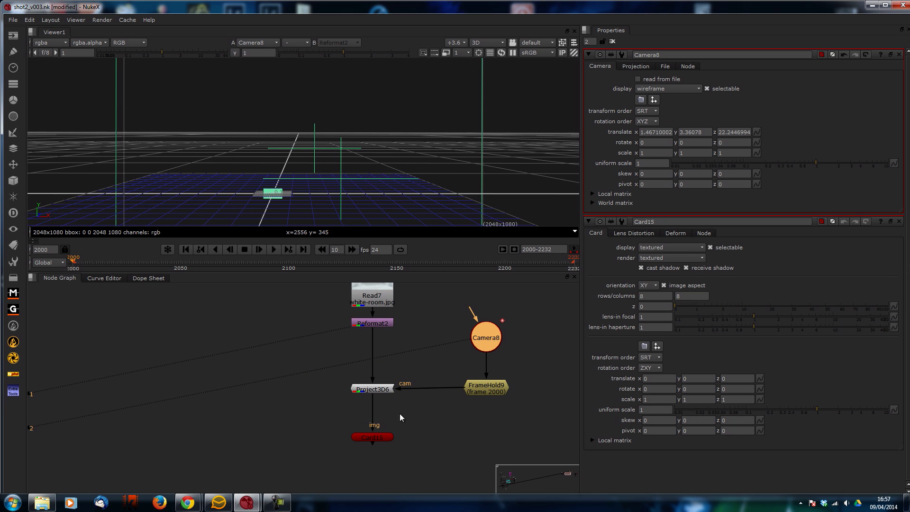
{"action": "left_click", "coordinate": [373, 436]}
{"action": "key", "text": "2"}
{"action": "left_click", "coordinate": [545, 62]}
Play the shot through Camera8 in the enlarged viewer to check how the view behaves.
{"action": "key", "text": "space"}
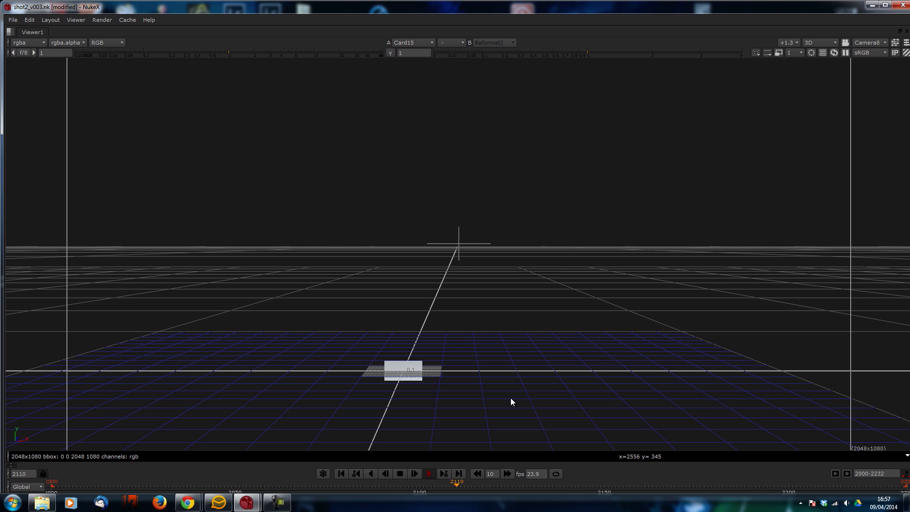
{"action": "left_click", "coordinate": [847, 44]}
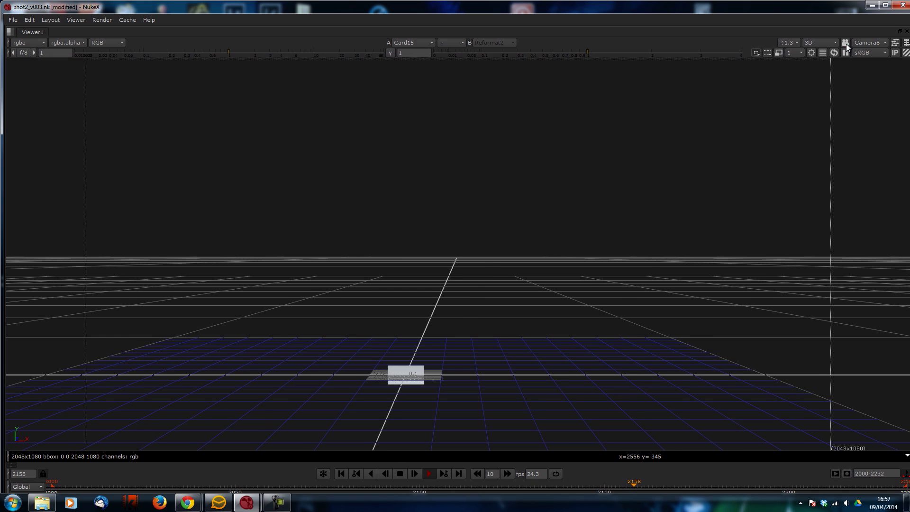
{"action": "key", "text": "space"}
{"action": "key", "text": "space"}
{"action": "key", "text": "space"}
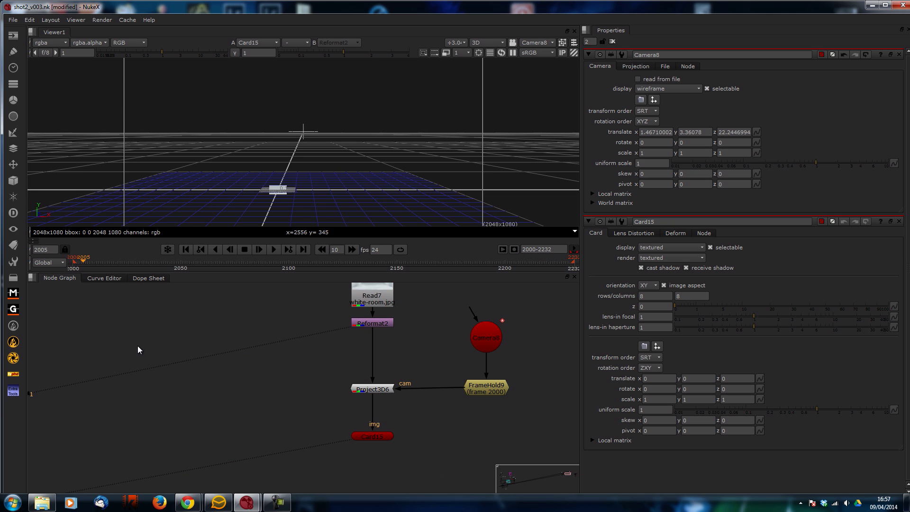
Open the original tracked Camera5 and set the 3D viewer to look through it.
{"action": "middle_click_drag", "start_coordinate": [138, 346], "coordinate": [319, 346]}
{"action": "middle_click_drag", "start_coordinate": [180, 439], "coordinate": [177, 392]}
{"action": "double_click", "coordinate": [184, 395]}
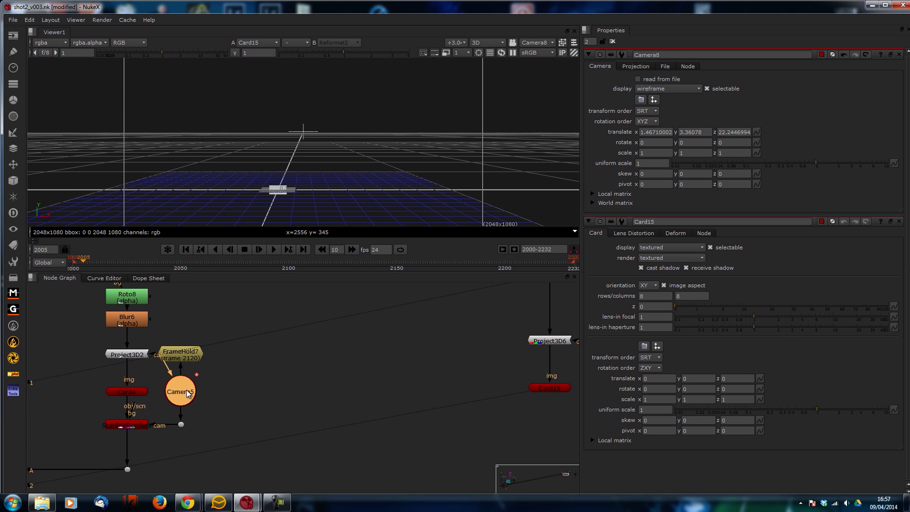
{"action": "left_click", "coordinate": [534, 43]}
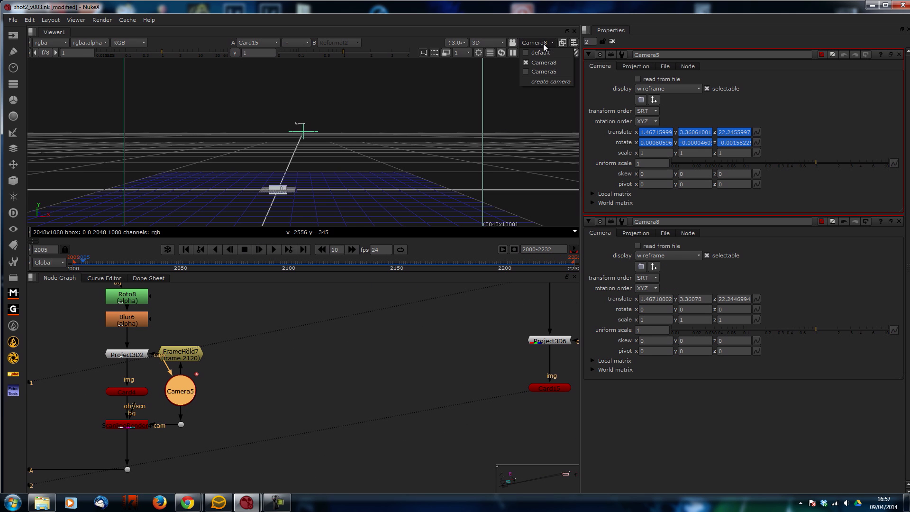
{"action": "left_click", "coordinate": [544, 68]}
Play the shot through Camera5 in the enlarged viewer to check the tracked move, and scrub back to frame 2037.
{"action": "key", "text": "space"}
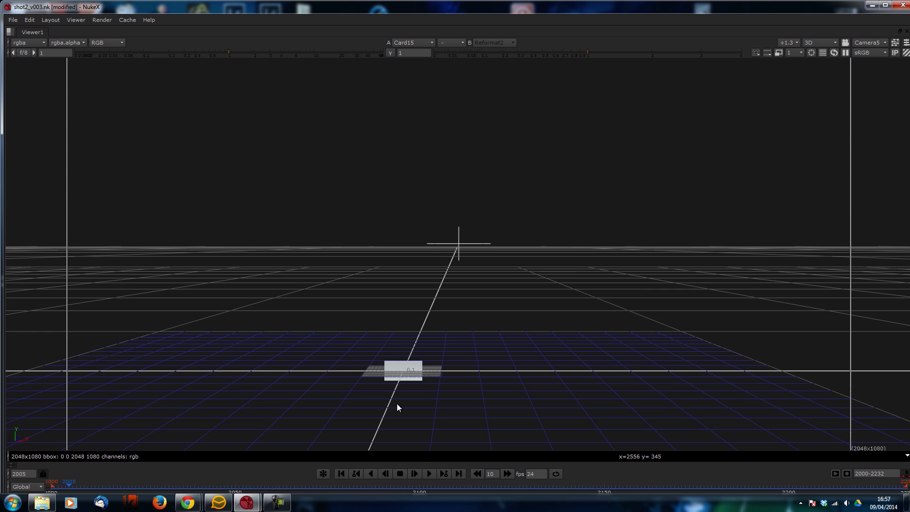
{"action": "left_click", "coordinate": [429, 473]}
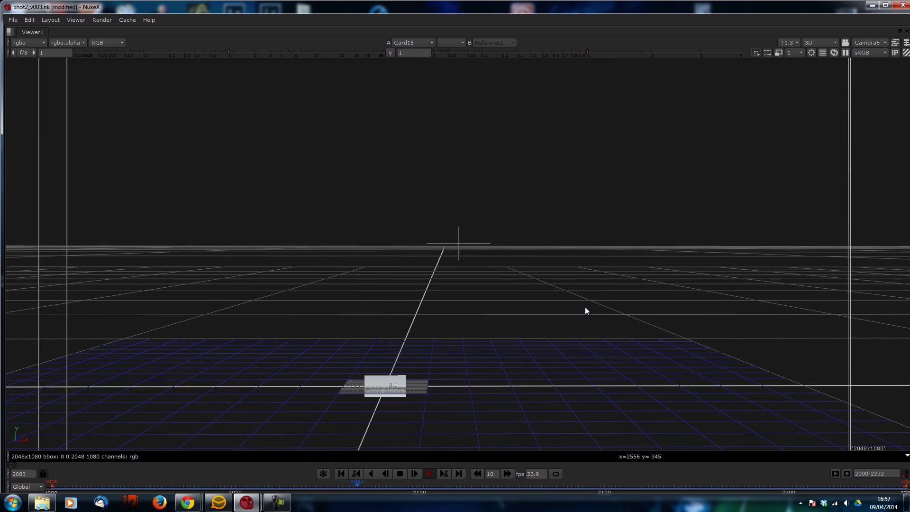
{"action": "left_click", "coordinate": [400, 473]}
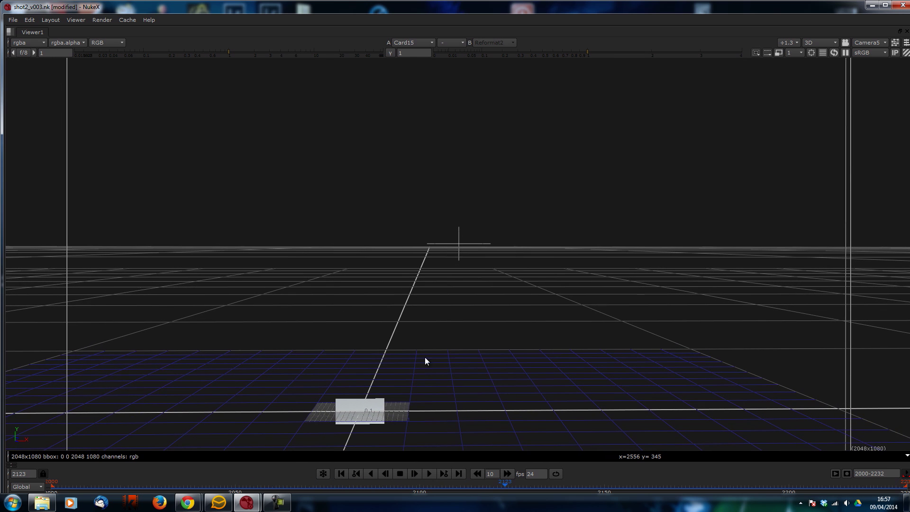
{"action": "left_click_drag", "start_coordinate": [383, 490], "coordinate": [188, 481]}
{"action": "key", "text": "space"}
Set Card15's uniform scale to 40 so the card catches the projected room image.
{"action": "middle_click_drag", "start_coordinate": [447, 347], "coordinate": [391, 351]}
{"action": "double_click", "coordinate": [429, 396]}
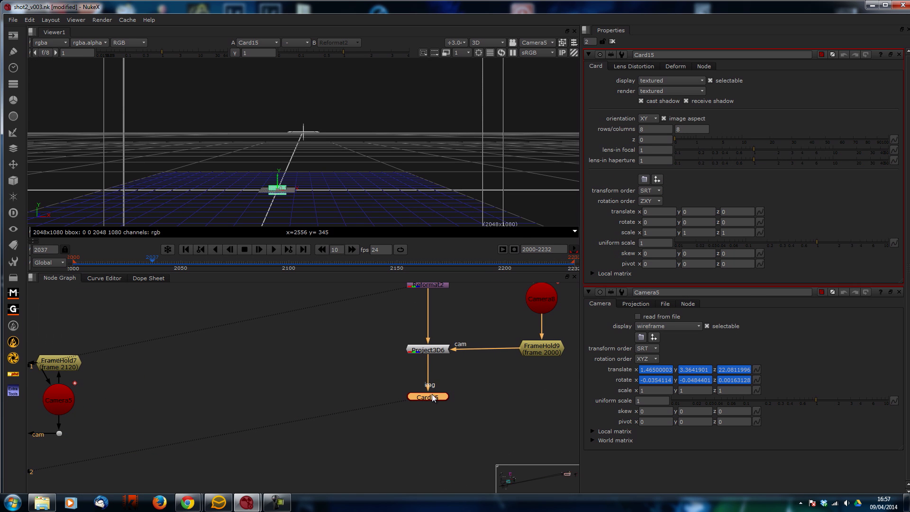
{"action": "key", "text": "Up"}
{"action": "key", "text": "Up"}
{"action": "key", "text": "Up"}
{"action": "key", "text": "Up"}
{"action": "key", "text": "Up"}
{"action": "key", "text": "Up"}
{"action": "key", "text": "Up"}
{"action": "key", "text": "Up"}
{"action": "key", "text": "Up"}
{"action": "key", "text": "Up"}
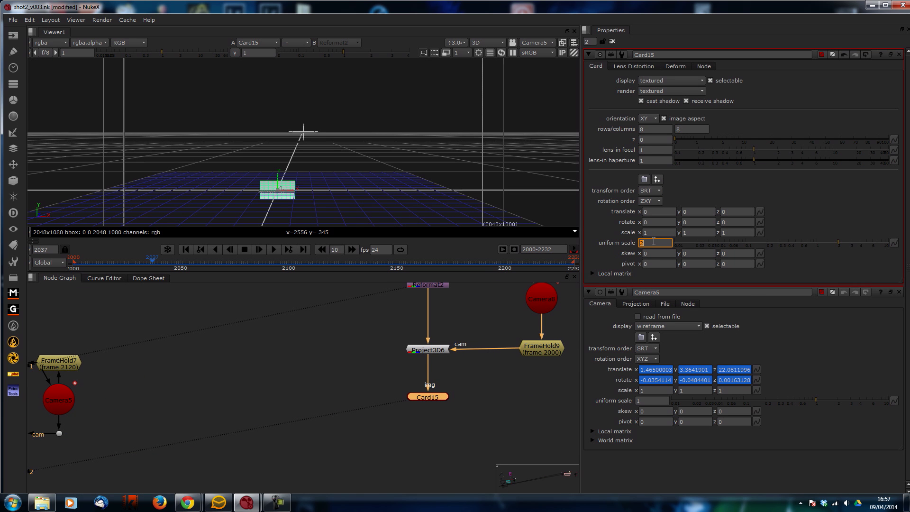
{"action": "scroll", "coordinate": [654, 242], "scroll_direction": "up", "scroll_amount": 10}
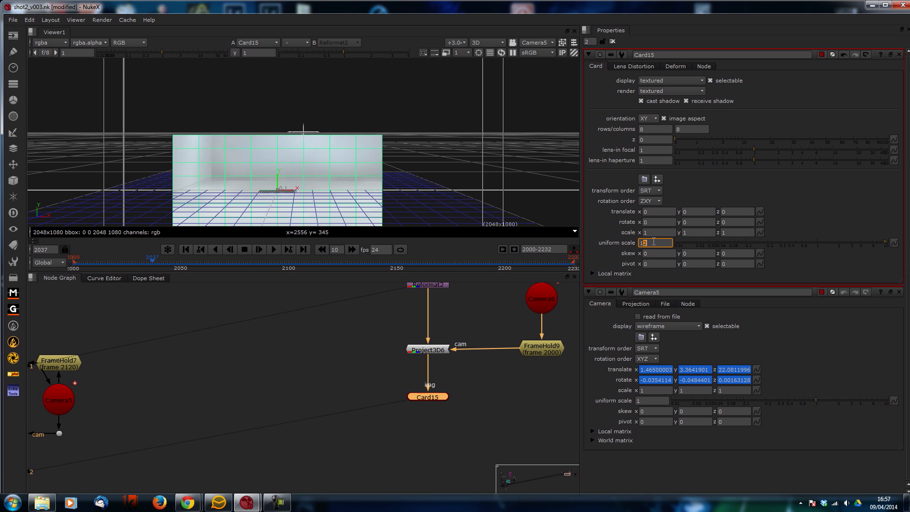
{"action": "scroll", "coordinate": [654, 242], "scroll_direction": "up", "scroll_amount": 4}
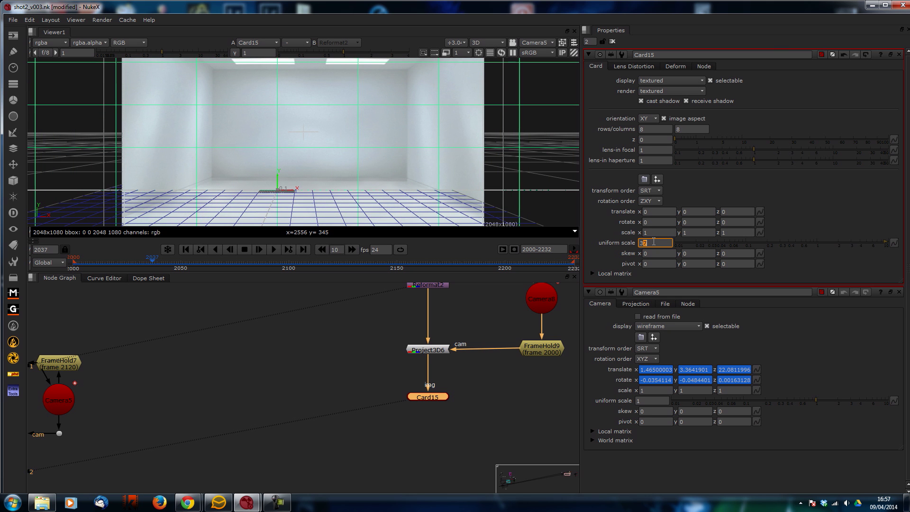
Play the shot in the enlarged viewer to check the room projection on the scaled card.
{"action": "key", "text": "space"}
{"action": "left_click", "coordinate": [425, 473]}
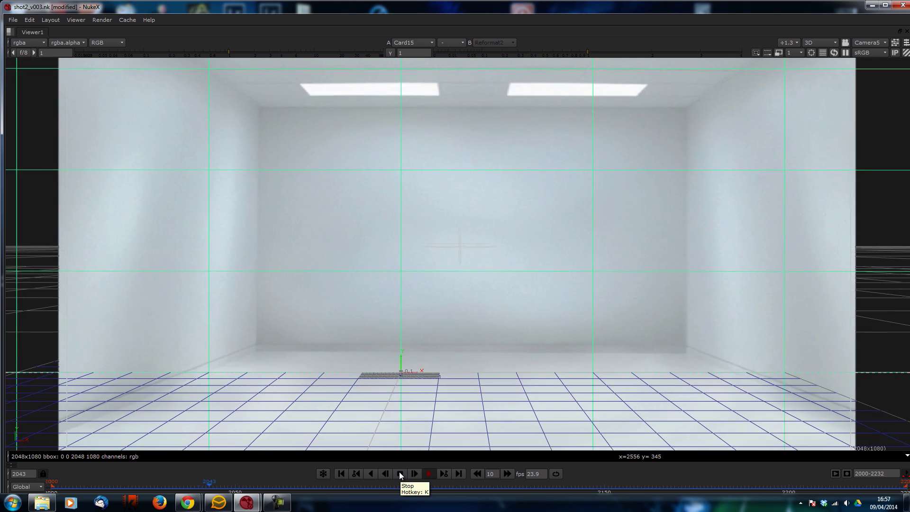
{"action": "left_click", "coordinate": [400, 472]}
{"action": "key", "text": "space"}
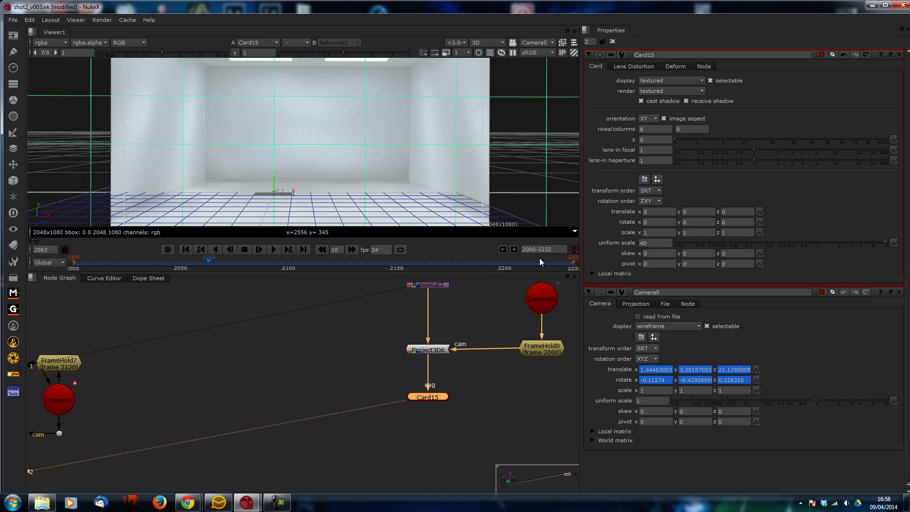
Move Card15 back along Z to about -4.56, away from the projection camera.
{"action": "scroll", "coordinate": [421, 152], "scroll_direction": "down", "scroll_amount": 2}
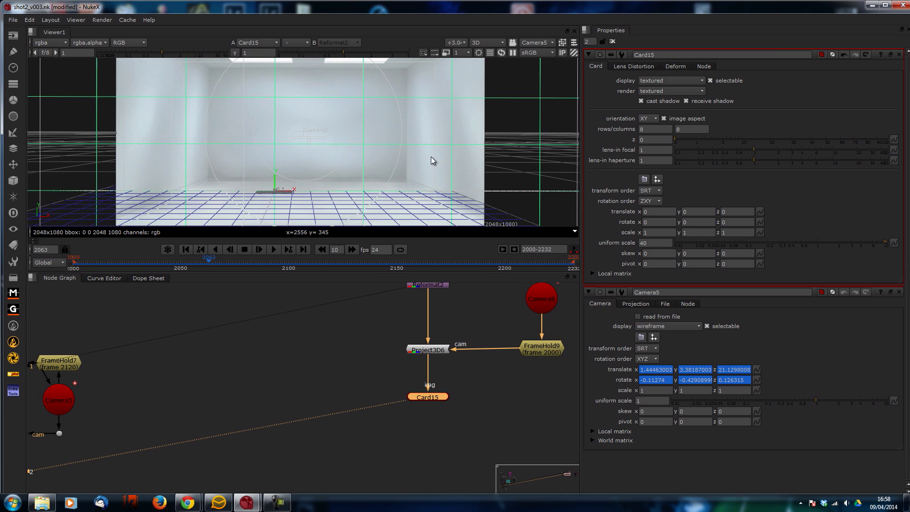
{"action": "key", "text": "space"}
{"action": "left_click_drag", "start_coordinate": [560, 202], "coordinate": [492, 208], "text": "ctrl"}
{"action": "scroll", "coordinate": [496, 203], "scroll_direction": "down", "scroll_amount": 10}
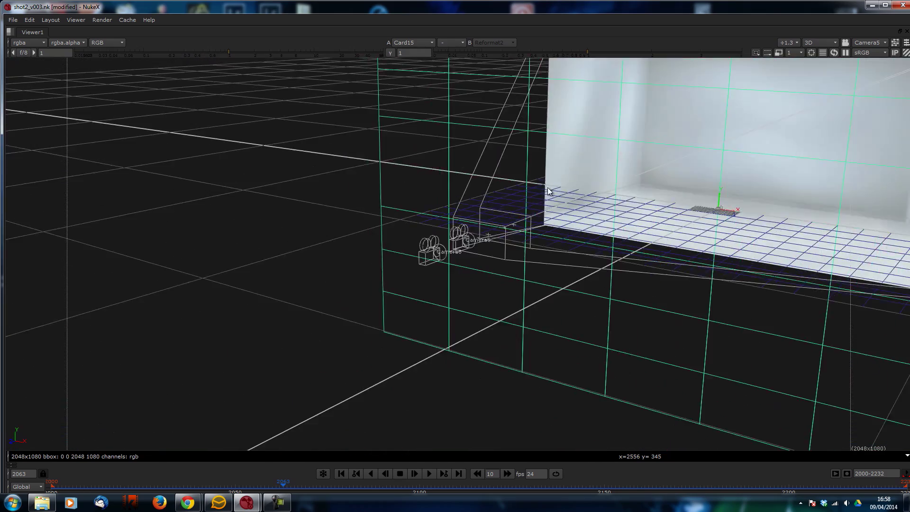
{"action": "scroll", "coordinate": [524, 194], "scroll_direction": "up", "scroll_amount": 8}
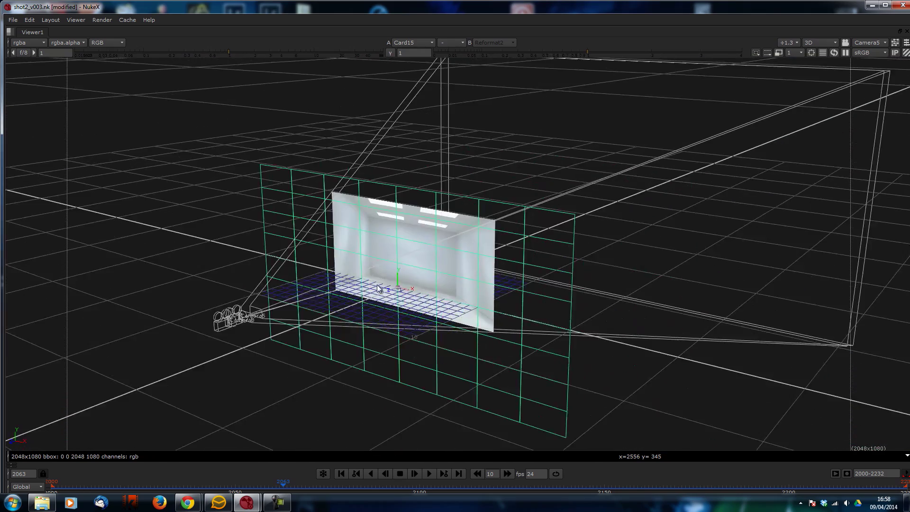
{"action": "left_click_drag", "start_coordinate": [367, 316], "coordinate": [461, 266]}
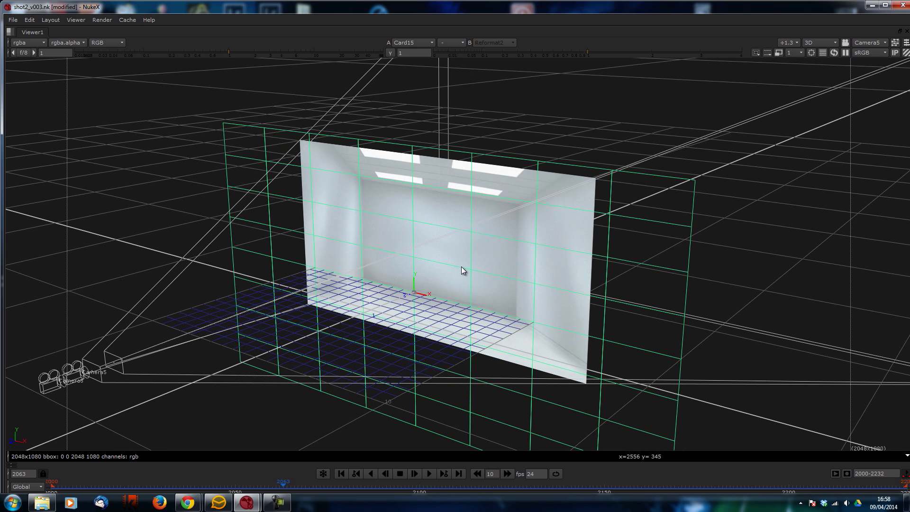
{"action": "key", "text": "space"}
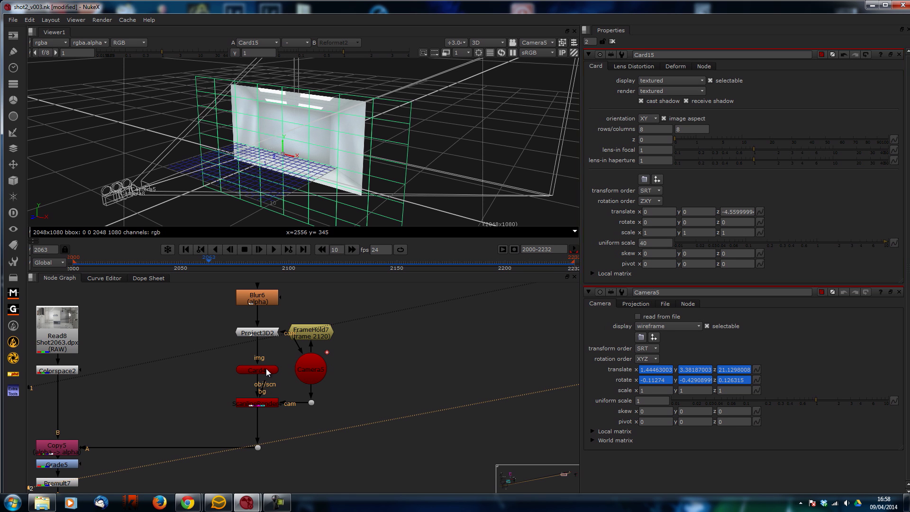
Open Card4 as a position reference and move Card15 behind it to about Y 3.6, Z -15.4 as the back wall.
{"action": "double_click", "coordinate": [265, 368]}
{"action": "scroll", "coordinate": [348, 161], "scroll_direction": "up", "scroll_amount": 5}
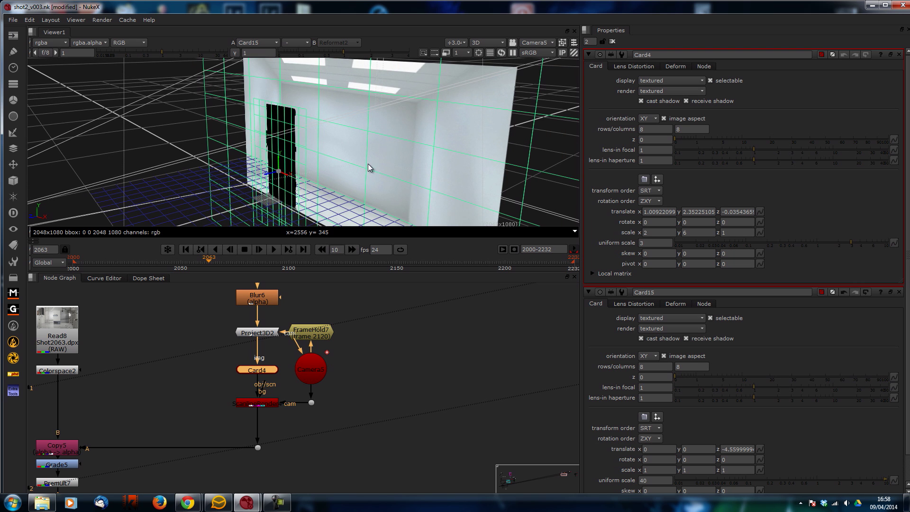
{"action": "left_click", "coordinate": [368, 163]}
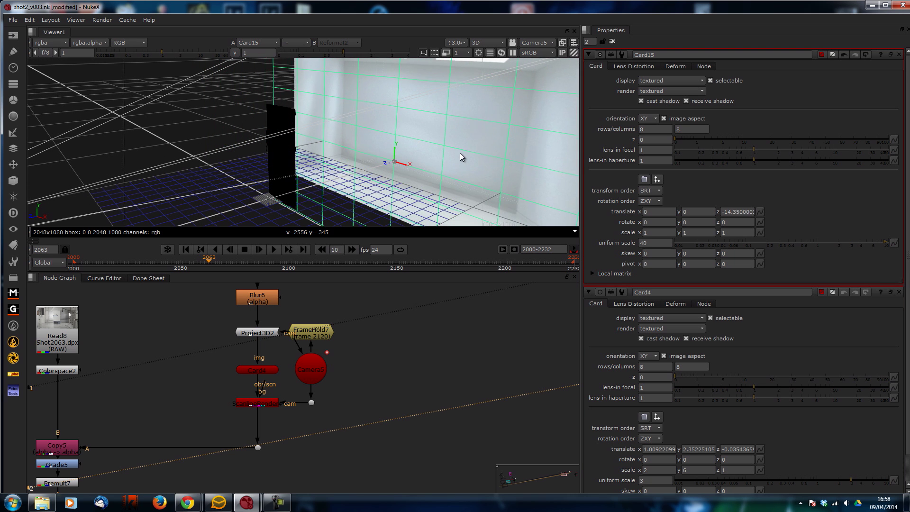
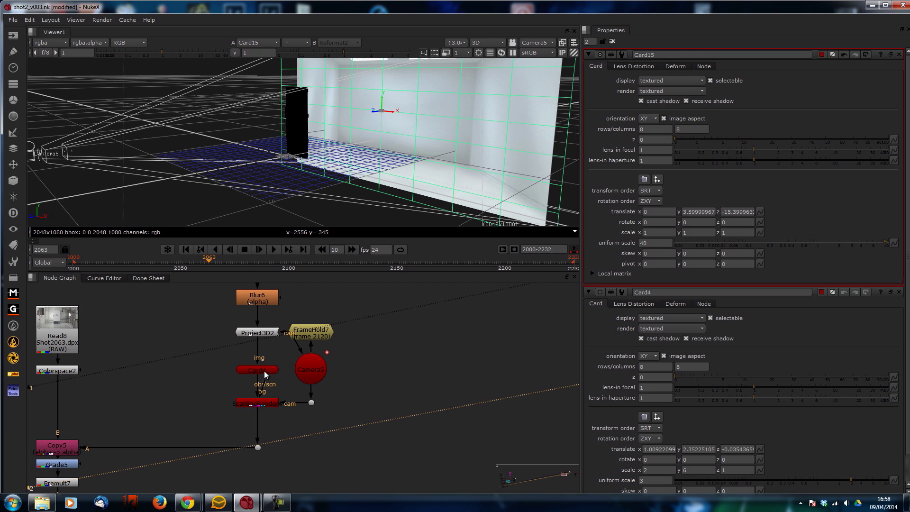
Paste a copy of Card15 beside it, connect its img input to Project3D6, and open its properties.
{"action": "middle_click_drag", "start_coordinate": [544, 355], "coordinate": [360, 353]}
{"action": "scroll", "coordinate": [356, 353], "scroll_direction": "up", "scroll_amount": 6}
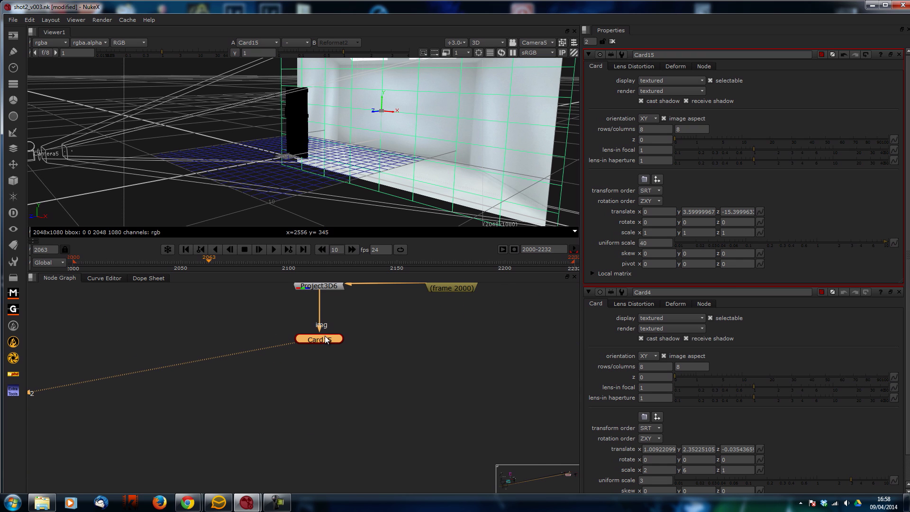
{"action": "key", "text": "ctrl+v"}
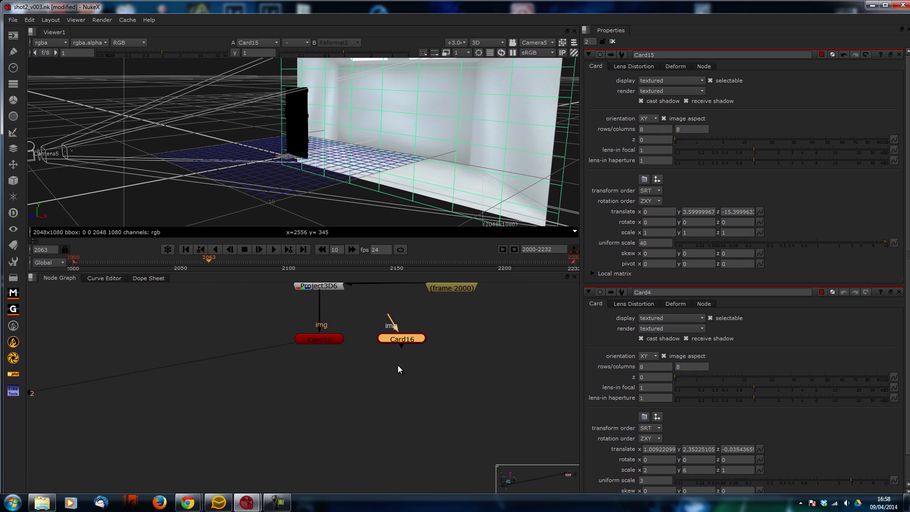
{"action": "middle_click_drag", "start_coordinate": [390, 317], "coordinate": [385, 374]}
{"action": "left_click_drag", "start_coordinate": [328, 341], "coordinate": [327, 345]}
{"action": "left_click_drag", "start_coordinate": [398, 396], "coordinate": [389, 402]}
{"action": "double_click", "coordinate": [397, 400]}
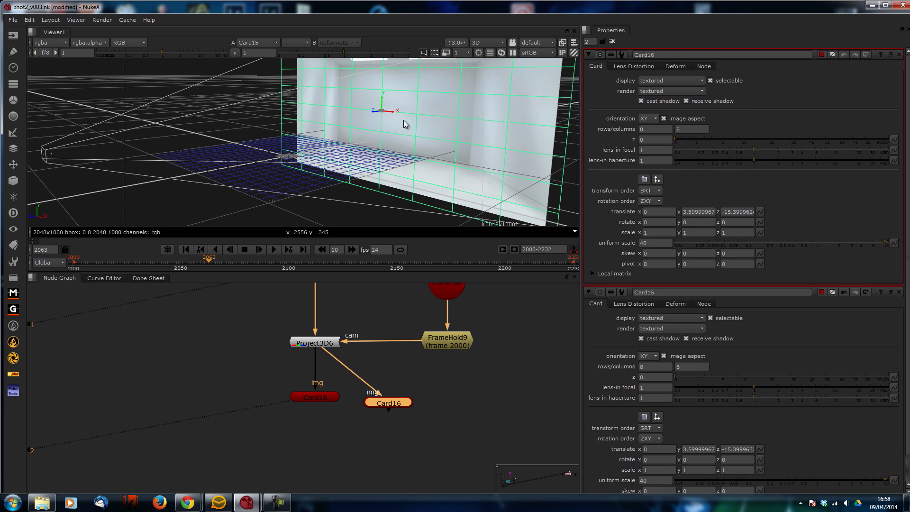
Lay Card16 flat by setting its X rotation to -90, after trying 90.
{"action": "middle_click_drag", "start_coordinate": [406, 157], "coordinate": [384, 177]}
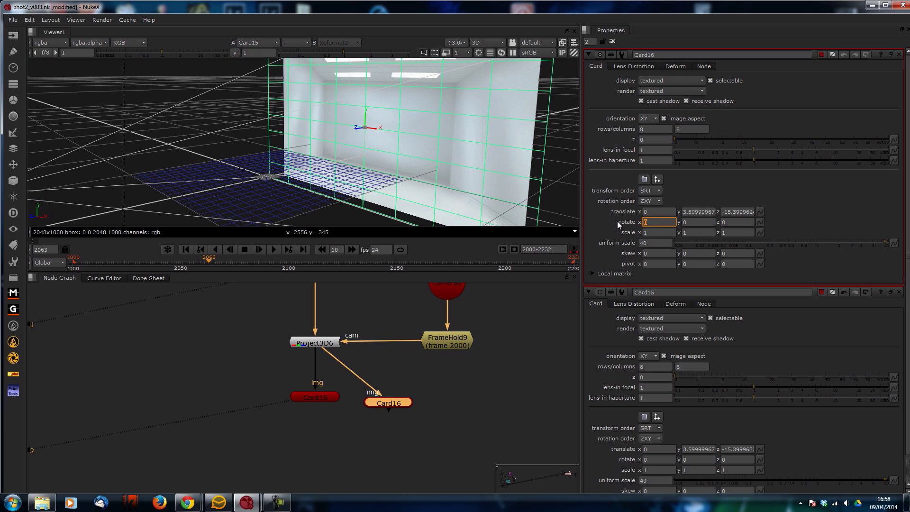
{"action": "type", "text": "90"}
{"action": "key", "text": "Return"}
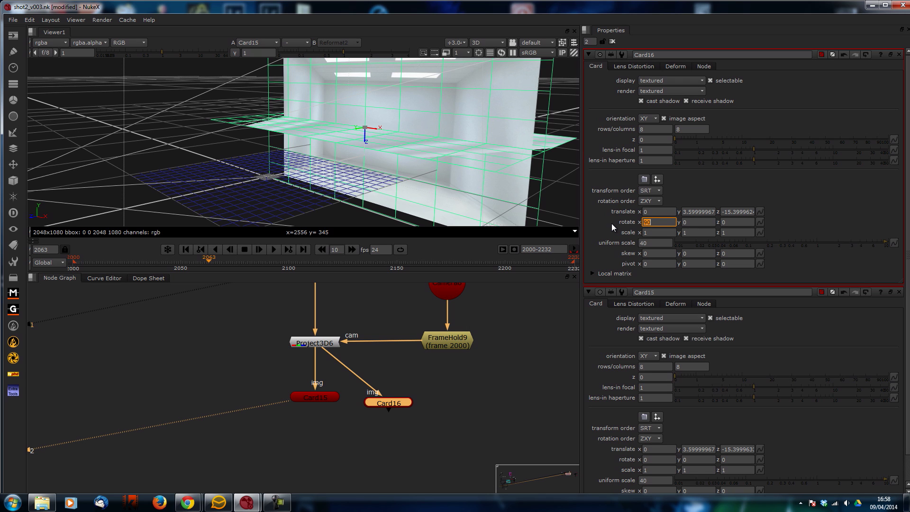
{"action": "type", "text": "-90"}
{"action": "key", "text": "Return"}
Move Card16 down and forward to about Y 0.08, Z -5.06 so it forms the room's floor.
{"action": "left_click_drag", "start_coordinate": [362, 124], "coordinate": [369, 164]}
{"action": "mouse_move", "coordinate": [369, 164]}
{"action": "left_mouse_down", "text": "ctrl"}
{"action": "mouse_move", "coordinate": [342, 187]}
{"action": "mouse_move", "coordinate": [295, 156]}
{"action": "mouse_move", "coordinate": [365, 161]}
{"action": "left_mouse_up", "text": "ctrl"}
{"action": "key", "text": "space"}
{"action": "left_click_drag", "start_coordinate": [440, 249], "coordinate": [539, 302], "text": "alt"}
{"action": "left_click_drag", "start_coordinate": [595, 325], "coordinate": [571, 241]}
{"action": "left_click_drag", "start_coordinate": [638, 192], "coordinate": [459, 183]}
{"action": "left_click_drag", "start_coordinate": [440, 256], "coordinate": [594, 264], "text": "ctrl"}
{"action": "scroll", "coordinate": [393, 228], "scroll_direction": "up", "scroll_amount": 4}
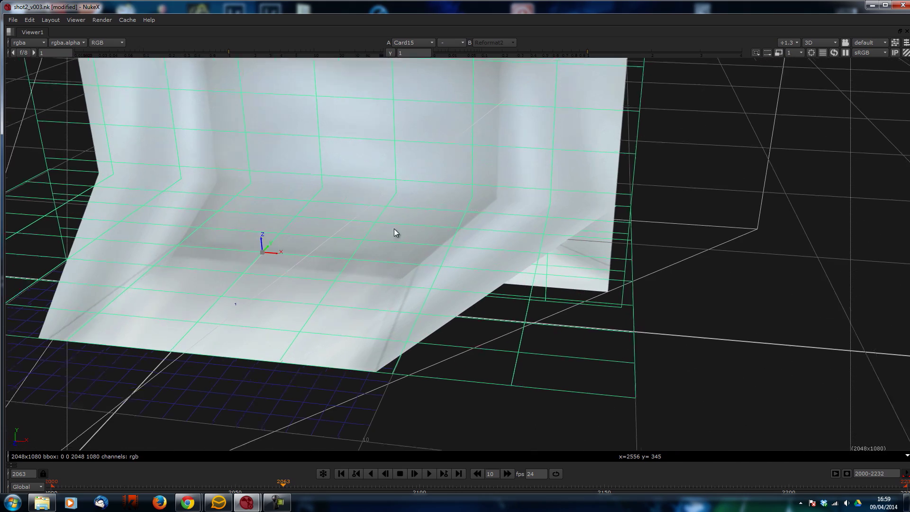
{"action": "key", "text": "space"}
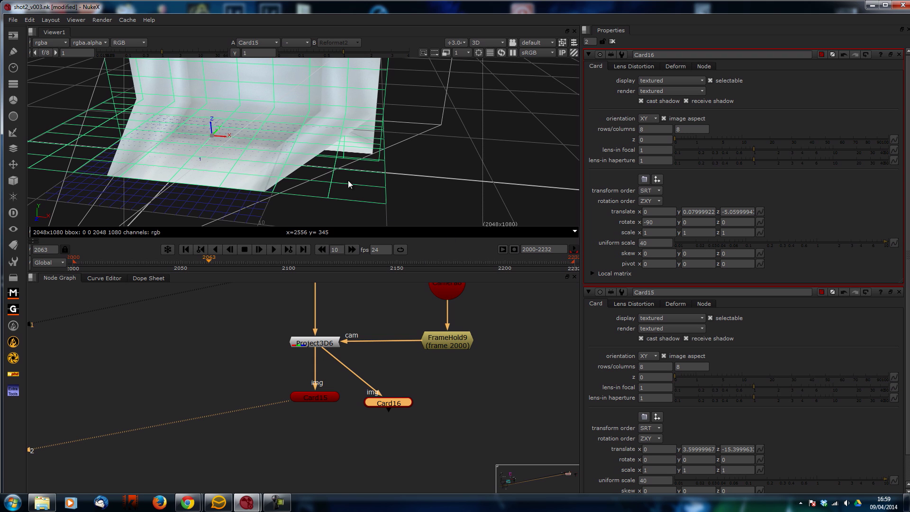
Insert a Transform node between Reformat2 and Project3D6.
{"action": "middle_click_drag", "start_coordinate": [411, 169], "coordinate": [486, 187]}
{"action": "middle_click_drag", "start_coordinate": [330, 318], "coordinate": [396, 392]}
{"action": "left_click", "coordinate": [436, 373]}
{"action": "key", "text": "t"}
{"action": "left_click_drag", "start_coordinate": [444, 375], "coordinate": [391, 371]}
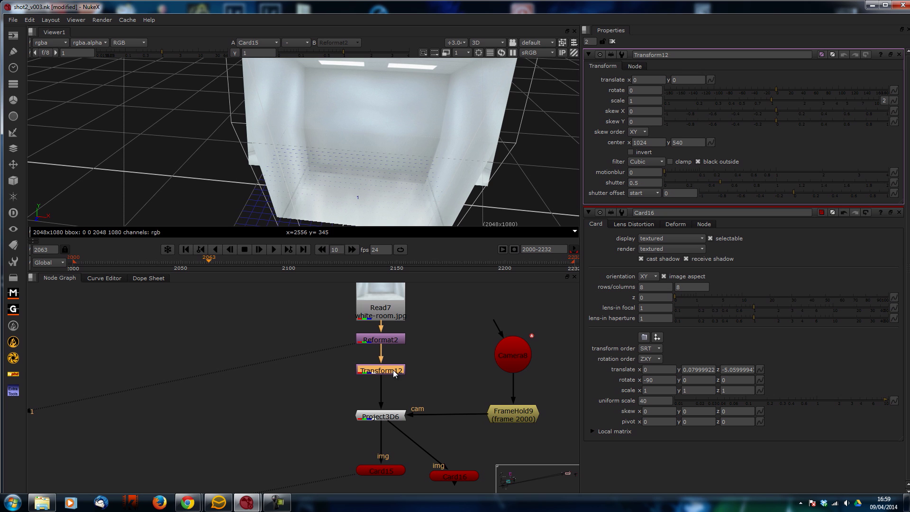
Adjust the Transform's Y translation to 94 so the room image's floor edge lines up where the cards meet.
{"action": "left_click", "coordinate": [428, 156]}
{"action": "left_click_drag", "start_coordinate": [427, 156], "coordinate": [368, 146], "text": "ctrl"}
{"action": "left_click", "coordinate": [680, 83]}
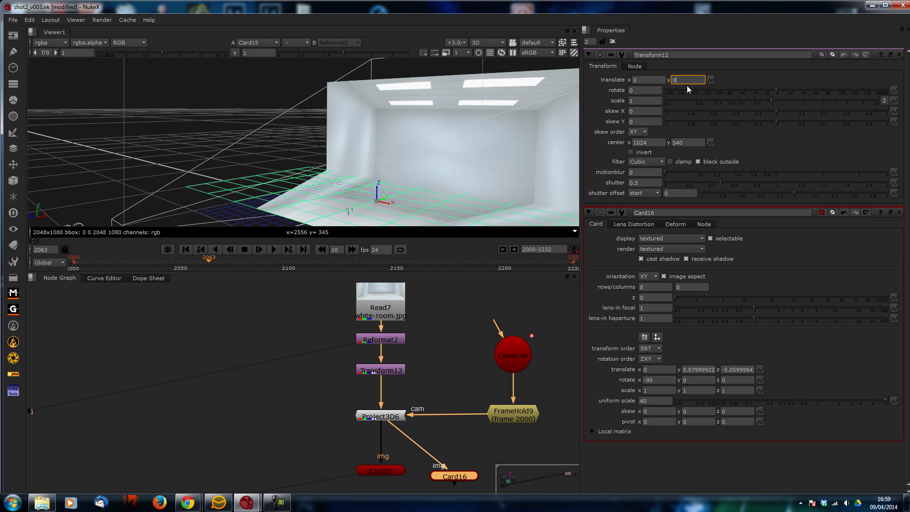
{"action": "key", "text": "Up"}
{"action": "key", "text": "Up"}
{"action": "key", "text": "Up"}
{"action": "key", "text": "Up"}
{"action": "key", "text": "Up"}
{"action": "key", "text": "Up"}
{"action": "key", "text": "Up"}
{"action": "key", "text": "Up"}
{"action": "key", "text": "Up"}
{"action": "key", "text": "Up"}
{"action": "key", "text": "Up"}
{"action": "key", "text": "Up"}
{"action": "key", "text": "Up"}
{"action": "key", "text": "Up"}
{"action": "key", "text": "Up"}
{"action": "key", "text": "Up"}
{"action": "key", "text": "Up"}
{"action": "key", "text": "Up"}
{"action": "key", "text": "Up"}
{"action": "key", "text": "Up"}
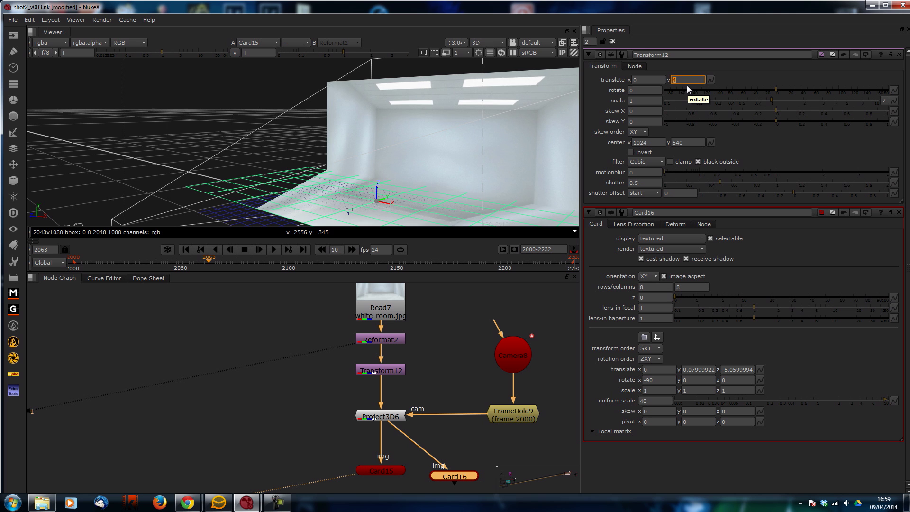
{"action": "key", "text": "Up"}
{"action": "key", "text": "Up"}
{"action": "key", "text": "Up"}
{"action": "key", "text": "Up"}
{"action": "key", "text": "Up"}
{"action": "key", "text": "Up"}
{"action": "key", "text": "Up"}
{"action": "key", "text": "Up"}
{"action": "key", "text": "Up"}
{"action": "key", "text": "Up"}
{"action": "key", "text": "Up"}
{"action": "key", "text": "Up"}
{"action": "key", "text": "Up"}
{"action": "key", "text": "Up"}
{"action": "key", "text": "Up"}
{"action": "key", "text": "Up"}
{"action": "key", "text": "Up"}
{"action": "key", "text": "Up"}
{"action": "key", "text": "Up"}
{"action": "key", "text": "Up"}
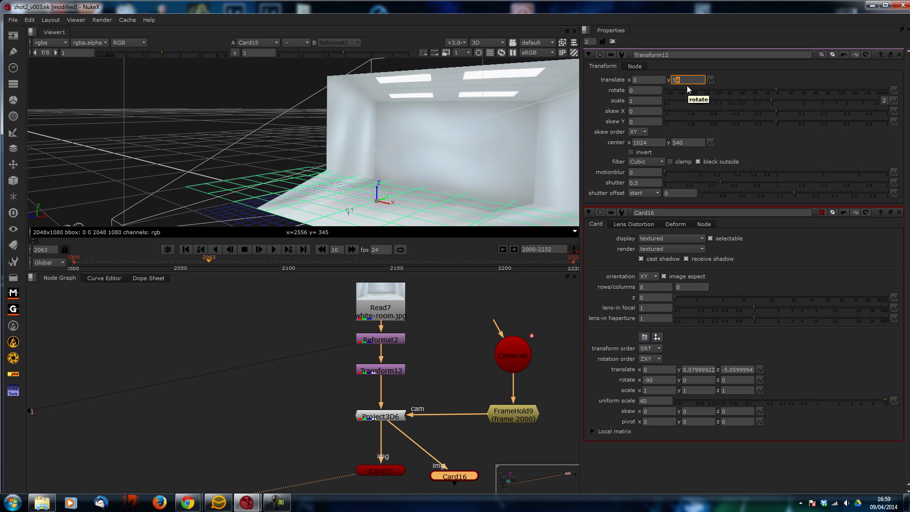
{"action": "scroll", "coordinate": [422, 161], "scroll_direction": "up", "scroll_amount": 3}
{"action": "middle_click_drag", "start_coordinate": [420, 154], "coordinate": [380, 153]}
{"action": "left_click", "coordinate": [680, 82]}
{"action": "key", "text": "Up"}
{"action": "key", "text": "Up"}
{"action": "key", "text": "Up"}
{"action": "key", "text": "Up"}
{"action": "key", "text": "Up"}
{"action": "key", "text": "Up"}
{"action": "key", "text": "Up"}
{"action": "key", "text": "Up"}
{"action": "key", "text": "Up"}
{"action": "key", "text": "Up"}
{"action": "key", "text": "Up"}
{"action": "key", "text": "Up"}
{"action": "key", "text": "Up"}
{"action": "key", "text": "Up"}
{"action": "key", "text": "Up"}
{"action": "key", "text": "Up"}
{"action": "key", "text": "Up"}
{"action": "key", "text": "Up"}
{"action": "key", "text": "Up"}
{"action": "key", "text": "Up"}
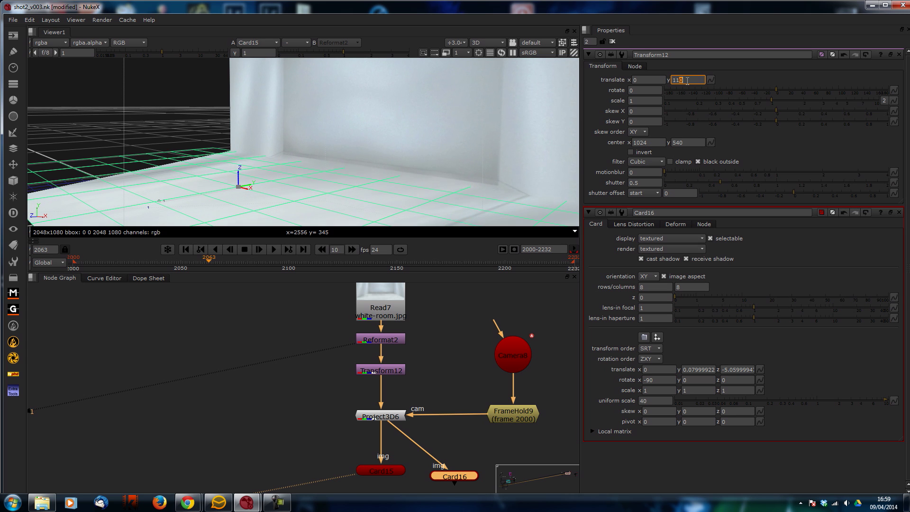
{"action": "key", "text": "Down"}
{"action": "key", "text": "Down"}
{"action": "key", "text": "Down"}
{"action": "key", "text": "Down"}
{"action": "key", "text": "Down"}
{"action": "key", "text": "Down"}
{"action": "key", "text": "Down"}
{"action": "key", "text": "Down"}
{"action": "key", "text": "Down"}
{"action": "key", "text": "Down"}
{"action": "key", "text": "Down"}
{"action": "key", "text": "Down"}
{"action": "key", "text": "Down"}
{"action": "key", "text": "Down"}
{"action": "key", "text": "Down"}
{"action": "key", "text": "Down"}
{"action": "key", "text": "Down"}
{"action": "key", "text": "Down"}
{"action": "key", "text": "Down"}
{"action": "key", "text": "Down"}
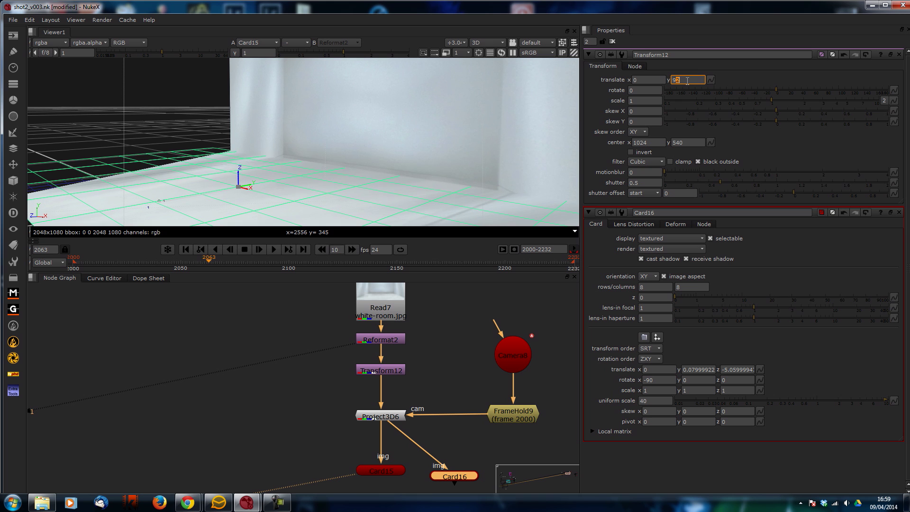
{"action": "key", "text": "Up"}
{"action": "key", "text": "Up"}
{"action": "key", "text": "Up"}
{"action": "key", "text": "Up"}
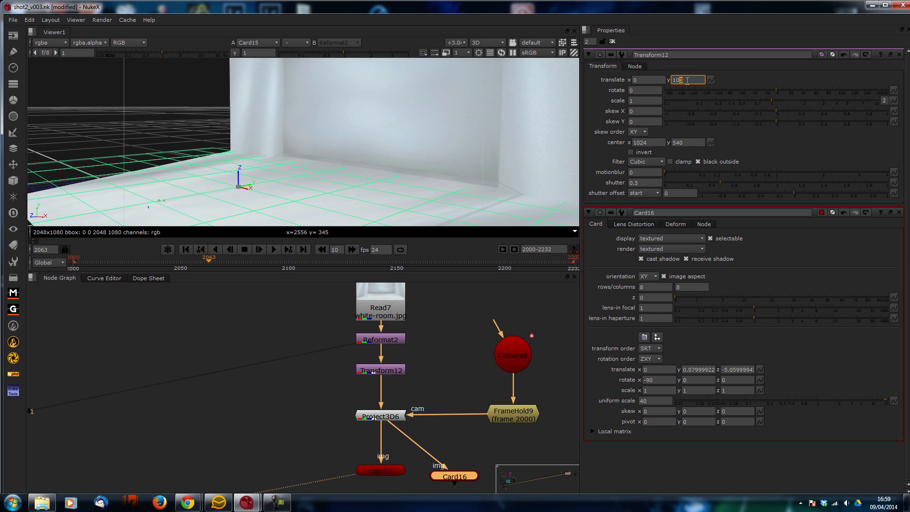
{"action": "key", "text": "Down"}
{"action": "key", "text": "Down"}
{"action": "key", "text": "Down"}
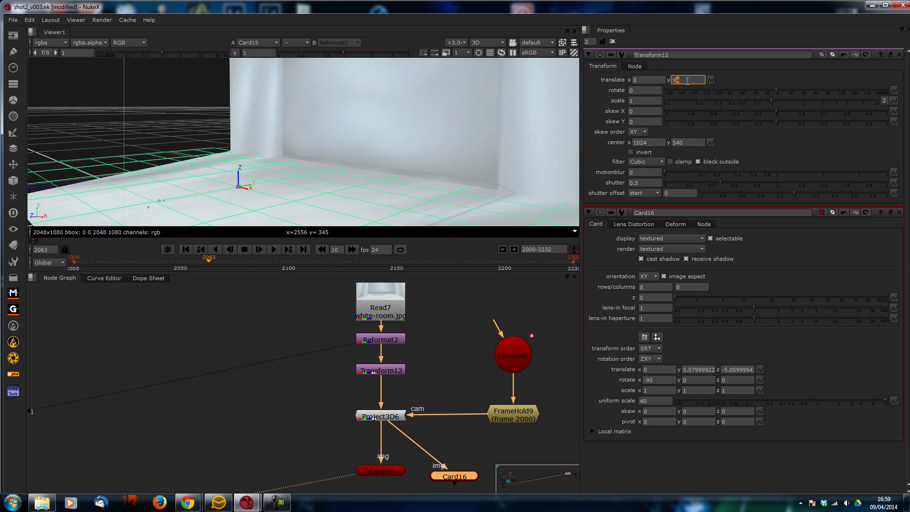
Paste a copy of Card16, connect its img input to Project3D6, and open its properties.
{"action": "middle_click_drag", "start_coordinate": [400, 116], "coordinate": [311, 191], "text": "alt"}
{"action": "left_click_drag", "start_coordinate": [310, 191], "coordinate": [468, 203], "text": "ctrl"}
{"action": "middle_click_drag", "start_coordinate": [349, 402], "coordinate": [344, 366]}
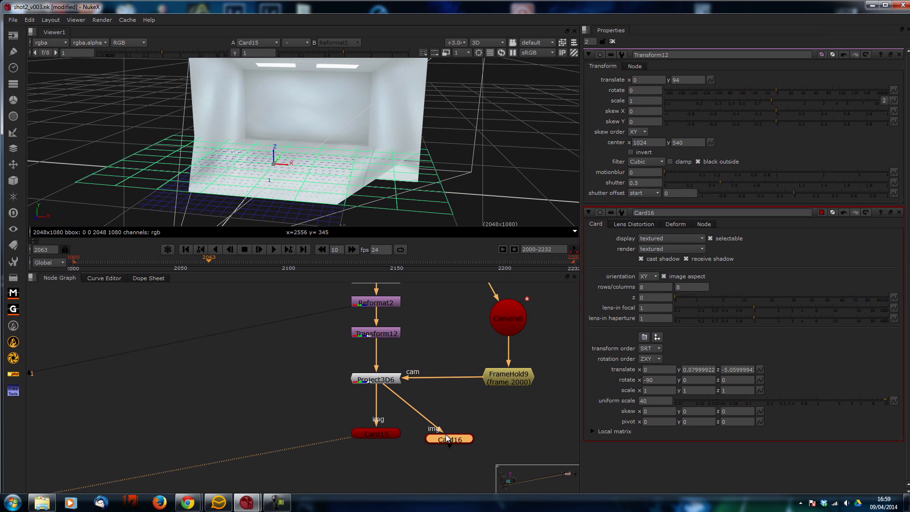
{"action": "key", "text": "ctrl+c"}
{"action": "left_click", "coordinate": [498, 435]}
{"action": "key", "text": "ctrl+v"}
{"action": "left_click_drag", "start_coordinate": [501, 435], "coordinate": [317, 425]}
{"action": "left_click_drag", "start_coordinate": [369, 384], "coordinate": [324, 415]}
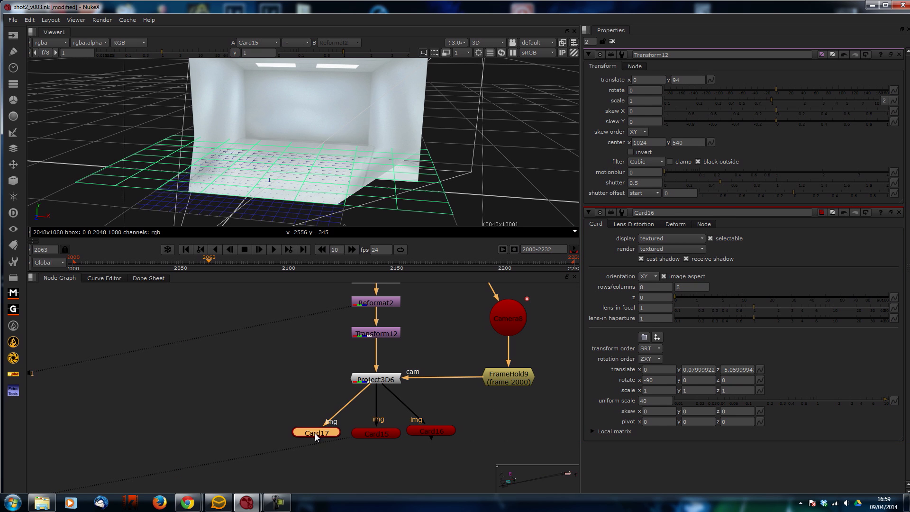
{"action": "double_click", "coordinate": [315, 433]}
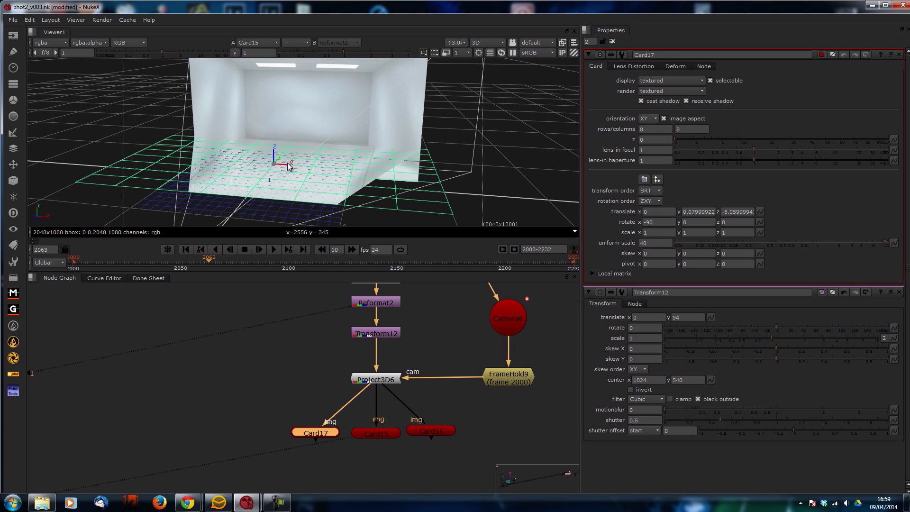
Try a Y rotation of 90 on Card17 and set it back to 0.
{"action": "left_click", "coordinate": [665, 224]}
{"action": "left_click", "coordinate": [699, 223]}
{"action": "key", "text": "Return"}
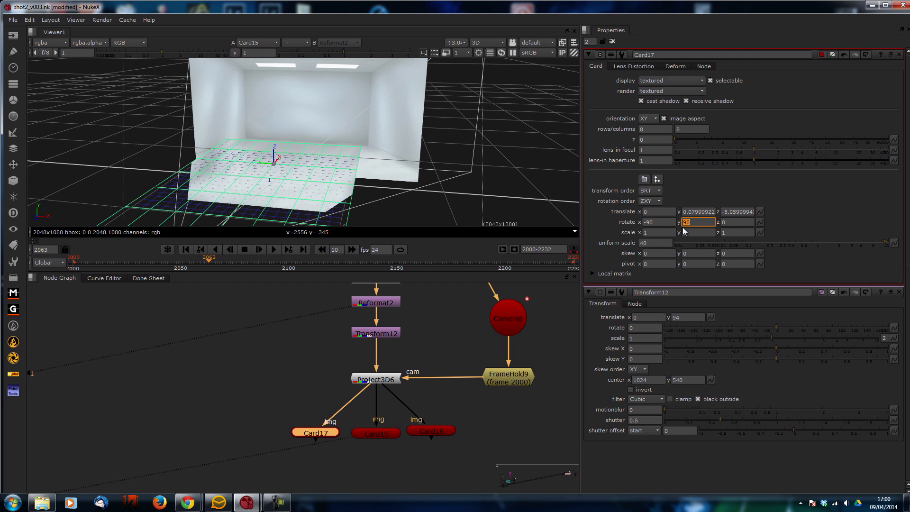
{"action": "type", "text": "0"}
{"action": "key", "text": "Return"}
Rotate Card17 upright as a side wall to about Y 90, Z -90, and set its X rotation to 0.
{"action": "scroll", "coordinate": [289, 170], "scroll_direction": "up", "scroll_amount": 5}
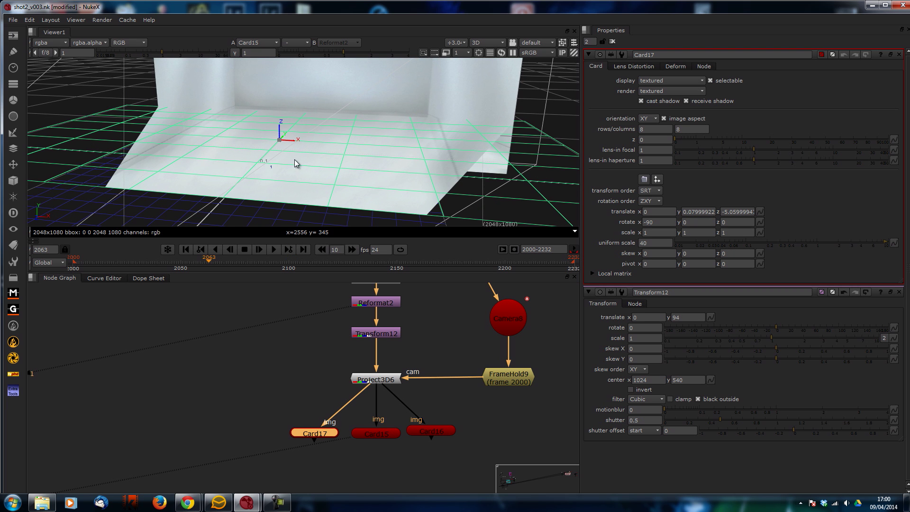
{"action": "left_click_drag", "start_coordinate": [304, 154], "coordinate": [258, 132], "text": "ctrl"}
{"action": "left_click_drag", "start_coordinate": [327, 128], "coordinate": [410, 191], "text": "ctrl"}
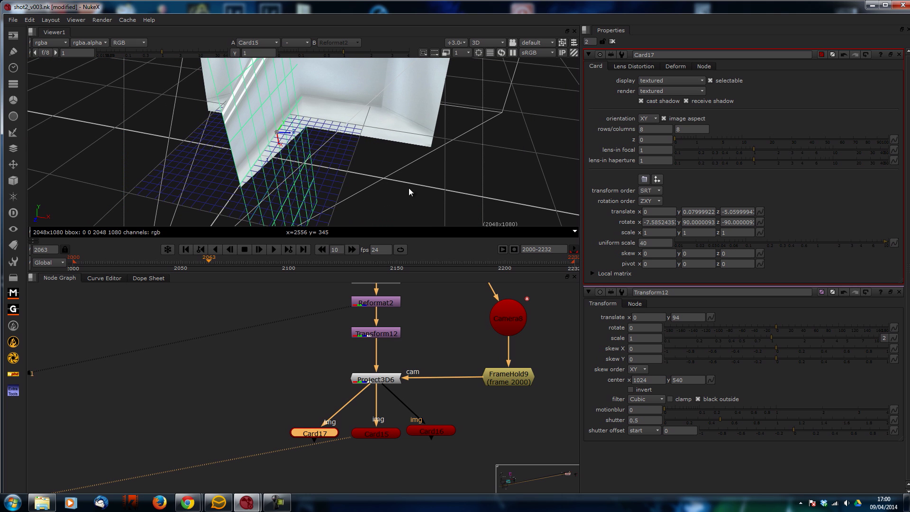
{"action": "double_click", "coordinate": [661, 222]}
{"action": "type", "text": "0"}
{"action": "key", "text": "Return"}
Move Card17 onto the room's left wall at about X -7.35, Y 2.8, Z -5.06.
{"action": "left_click_drag", "start_coordinate": [331, 133], "coordinate": [229, 151], "text": "ctrl"}
{"action": "left_click_drag", "start_coordinate": [306, 162], "coordinate": [271, 188], "text": "ctrl"}
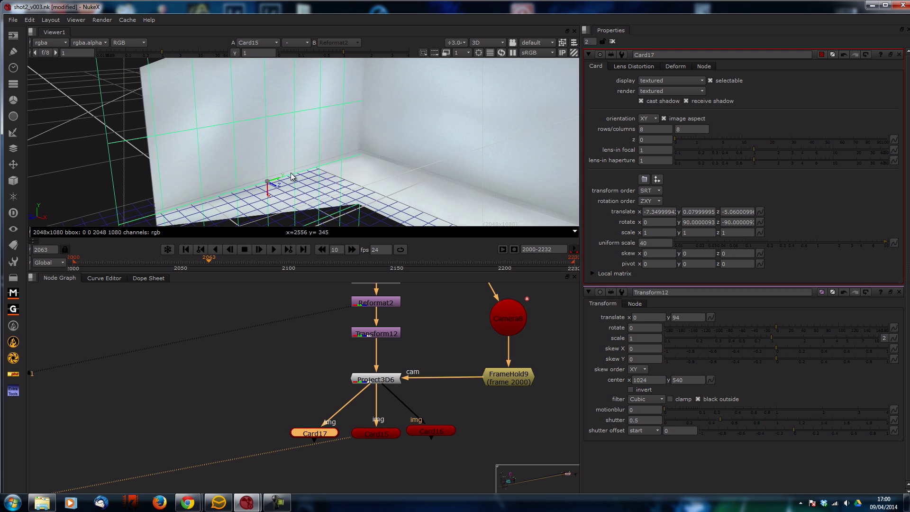
{"action": "scroll", "coordinate": [291, 176], "scroll_direction": "down", "scroll_amount": 3}
{"action": "left_click_drag", "start_coordinate": [362, 209], "coordinate": [275, 163], "text": "ctrl"}
{"action": "left_click_drag", "start_coordinate": [309, 187], "coordinate": [337, 190], "text": "ctrl"}
Paste a copy of Card17, connect its img input to Project3D6, and open its properties.
{"action": "left_click_drag", "start_coordinate": [312, 435], "coordinate": [308, 434]}
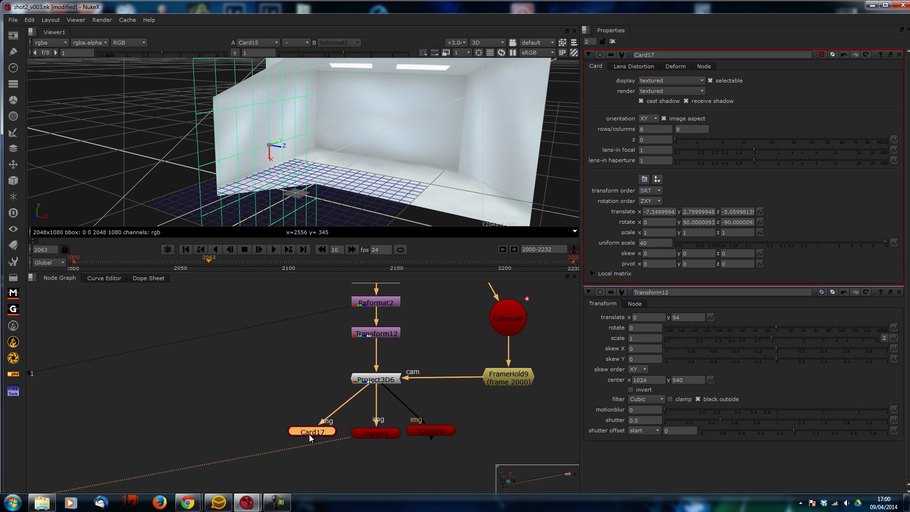
{"action": "left_click", "coordinate": [240, 415]}
{"action": "key", "text": "ctrl+v"}
{"action": "left_click_drag", "start_coordinate": [229, 404], "coordinate": [368, 381]}
{"action": "left_click_drag", "start_coordinate": [242, 419], "coordinate": [247, 427]}
{"action": "double_click", "coordinate": [247, 427]}
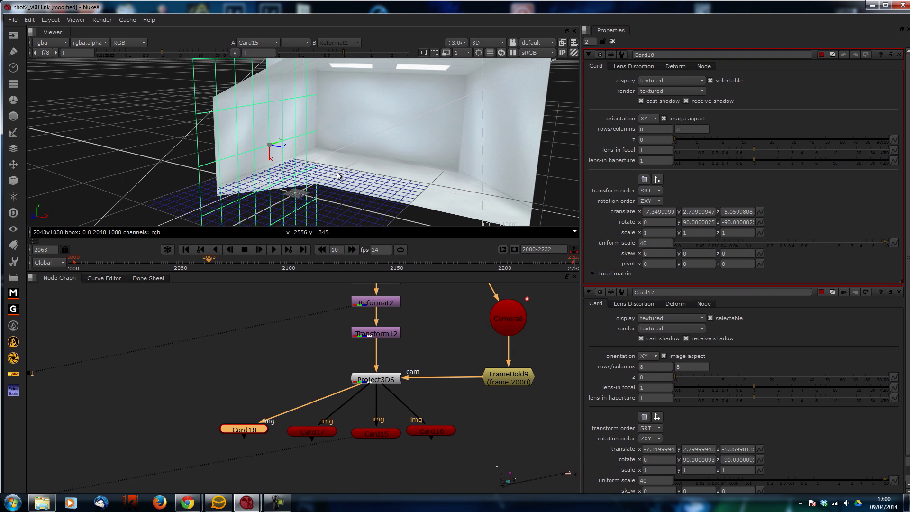
Move Card18 onto the room's right wall at about X 11.42, Y 2.92, Z -5.06, with rotation about Y -90, Z 90.
{"action": "left_click_drag", "start_coordinate": [277, 149], "coordinate": [418, 151]}
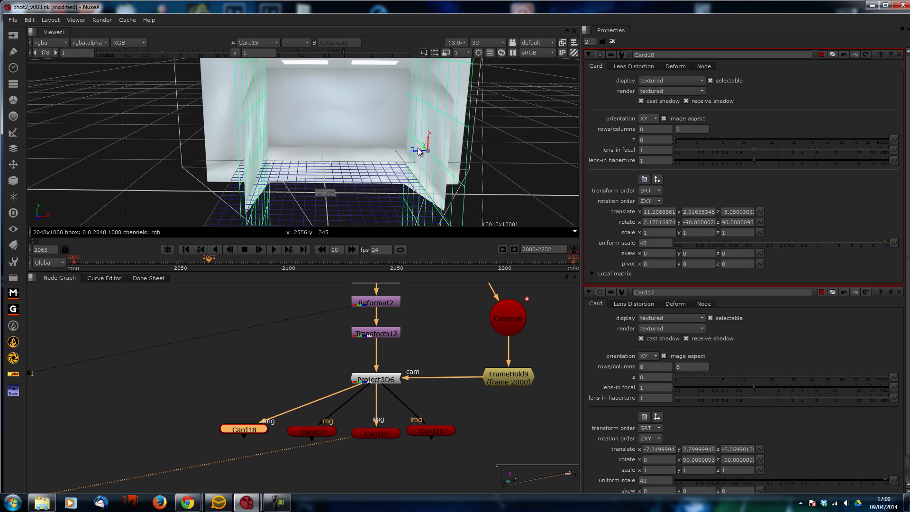
{"action": "left_click_drag", "start_coordinate": [398, 182], "coordinate": [451, 209], "text": "ctrl"}
{"action": "mouse_move", "coordinate": [405, 134]}
{"action": "left_mouse_down"}
{"action": "mouse_move", "coordinate": [393, 133]}
{"action": "mouse_move", "coordinate": [400, 129]}
{"action": "left_mouse_up"}
{"action": "left_click_drag", "start_coordinate": [417, 160], "coordinate": [251, 184], "text": "ctrl"}
Add a MergeGeo node below the cards and connect Card18, Card17, Card15 and Card16 to it.
{"action": "middle_click_drag", "start_coordinate": [315, 432], "coordinate": [330, 389]}
{"action": "left_click", "coordinate": [387, 436]}
{"action": "key", "text": "Tab"}
{"action": "type", "text": "merg"}
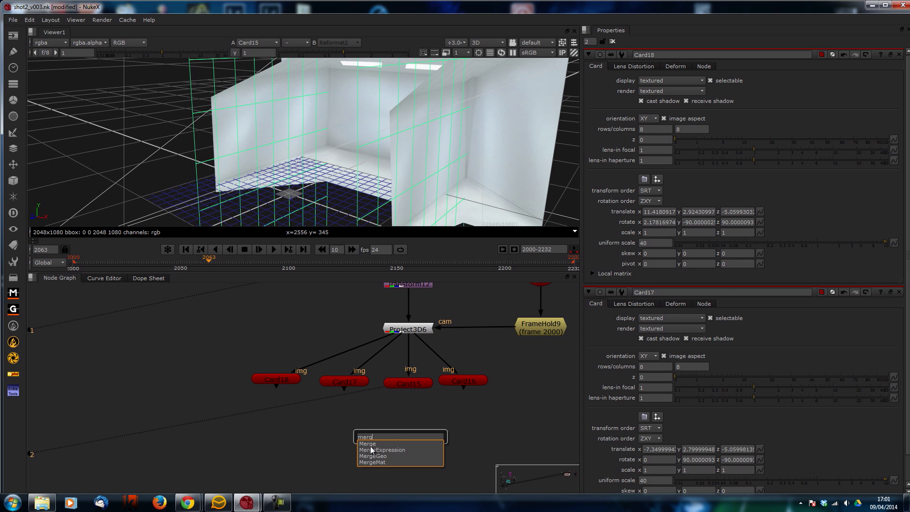
{"action": "left_click", "coordinate": [379, 455]}
{"action": "left_click_drag", "start_coordinate": [401, 418], "coordinate": [284, 379]}
{"action": "left_click_drag", "start_coordinate": [384, 433], "coordinate": [345, 382]}
{"action": "left_click_drag", "start_coordinate": [385, 432], "coordinate": [405, 383]}
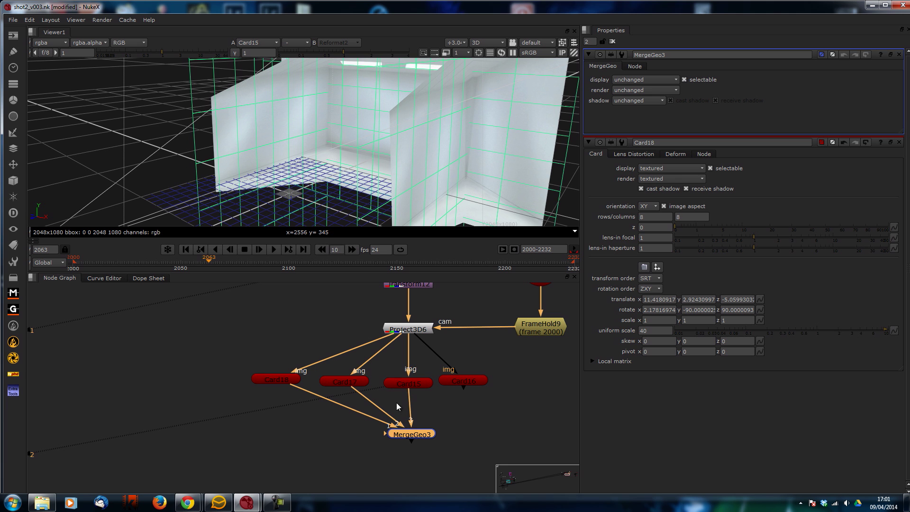
{"action": "left_click_drag", "start_coordinate": [465, 382], "coordinate": [464, 380]}
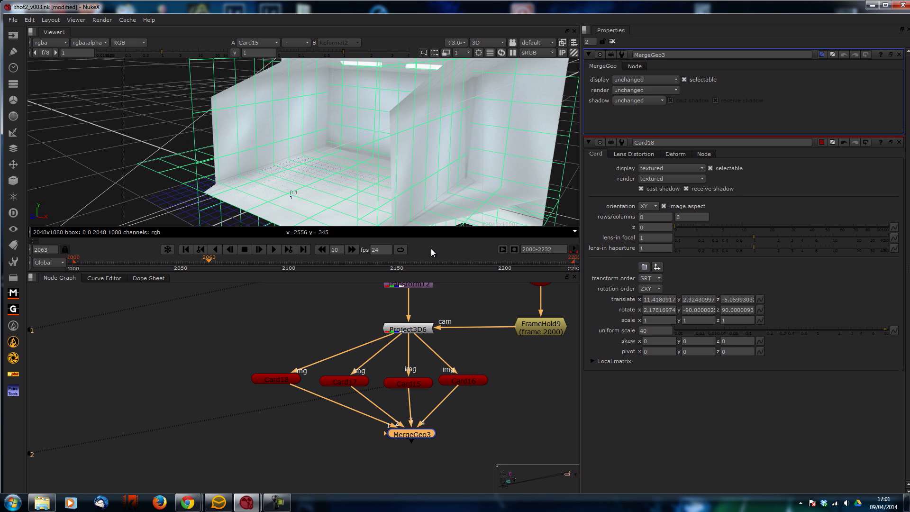
Paste a copy of floor Card16, connect it between Project3D6 and MergeGeo3, and open its properties.
{"action": "left_click_drag", "start_coordinate": [363, 177], "coordinate": [443, 169], "text": "ctrl"}
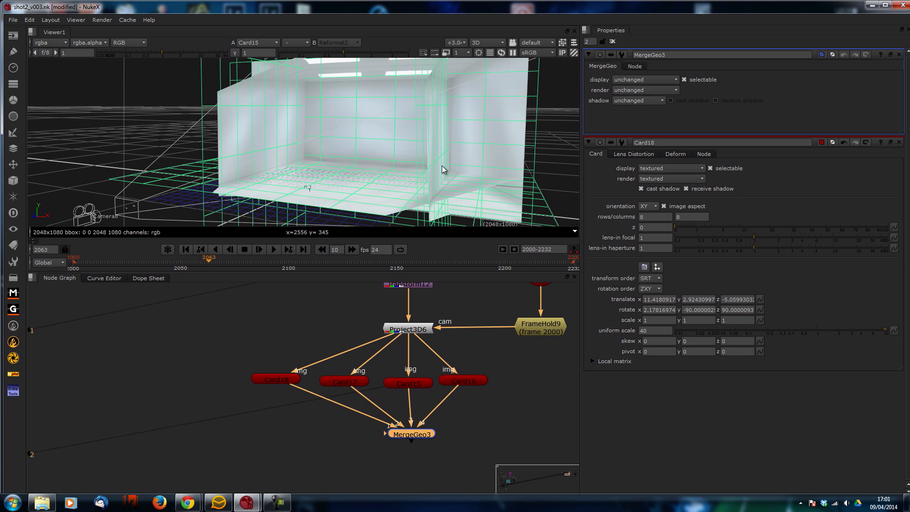
{"action": "double_click", "coordinate": [471, 382]}
{"action": "key", "text": "ctrl+c"}
{"action": "left_click", "coordinate": [517, 386]}
{"action": "key", "text": "ctrl+v"}
{"action": "left_click_drag", "start_coordinate": [507, 372], "coordinate": [413, 329]}
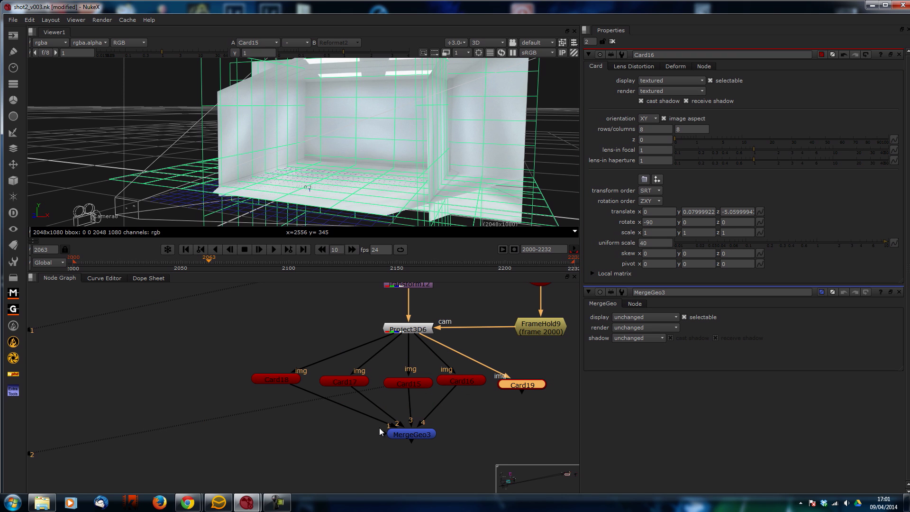
{"action": "left_click_drag", "start_coordinate": [498, 391], "coordinate": [517, 385]}
{"action": "double_click", "coordinate": [518, 385]}
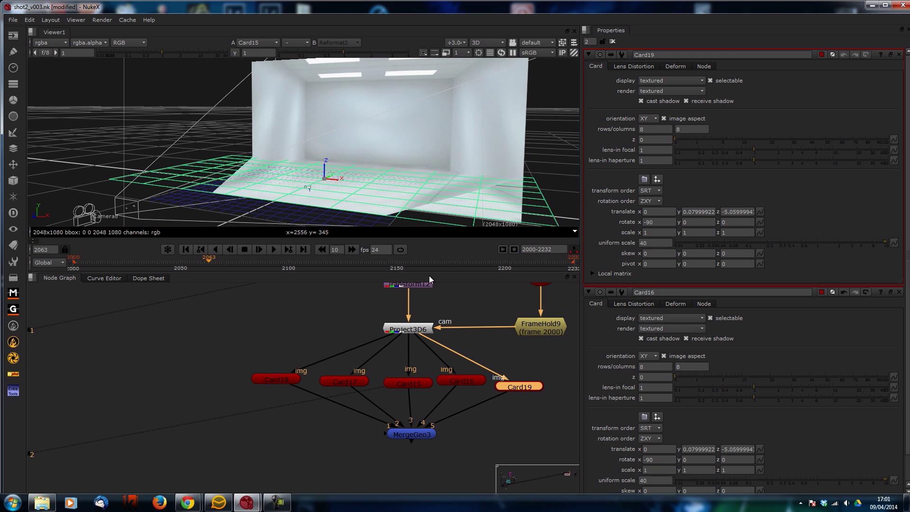
Turn Card19 into the ceiling with an X rotation of 90, raised to about Y 10.44.
{"action": "left_click_drag", "start_coordinate": [333, 175], "coordinate": [333, 105]}
{"action": "left_click", "coordinate": [662, 222]}
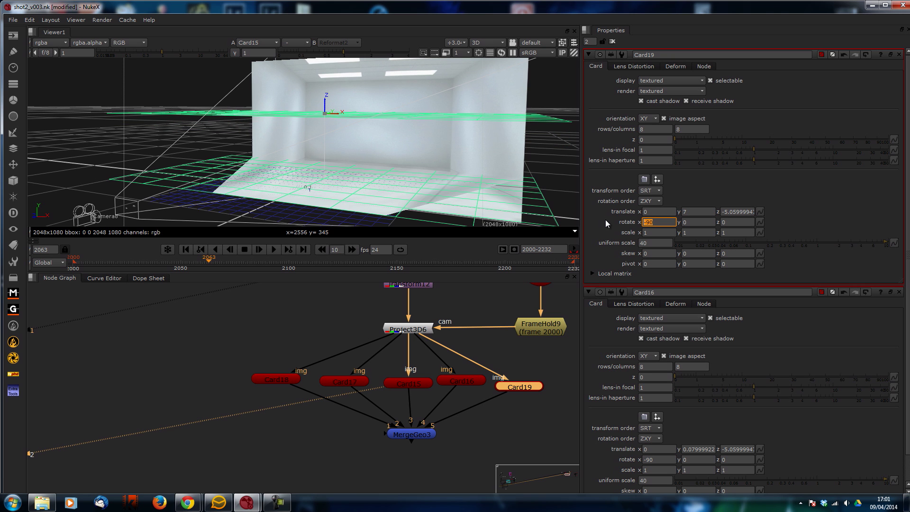
{"action": "type", "text": "90"}
{"action": "left_click_drag", "start_coordinate": [372, 159], "coordinate": [349, 172], "text": "ctrl"}
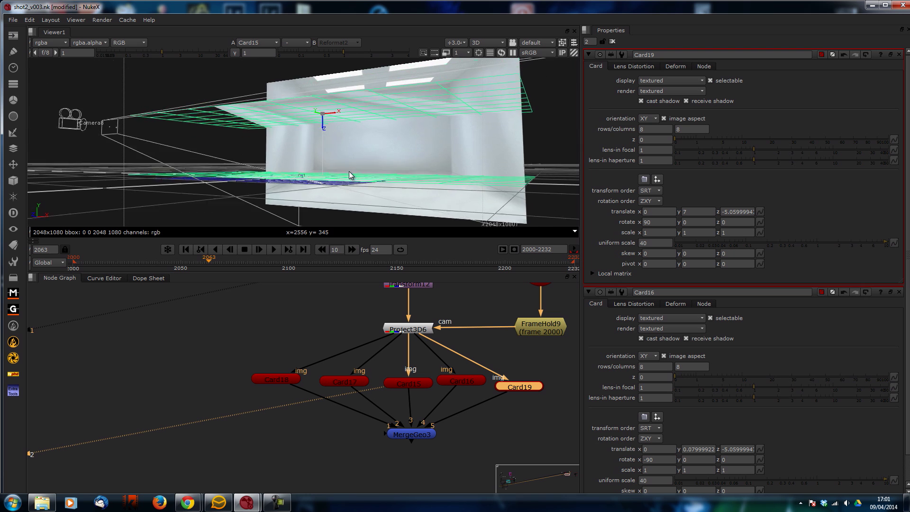
{"action": "scroll", "coordinate": [369, 127], "scroll_direction": "up", "scroll_amount": 3}
{"action": "left_click_drag", "start_coordinate": [369, 130], "coordinate": [417, 214], "text": "ctrl"}
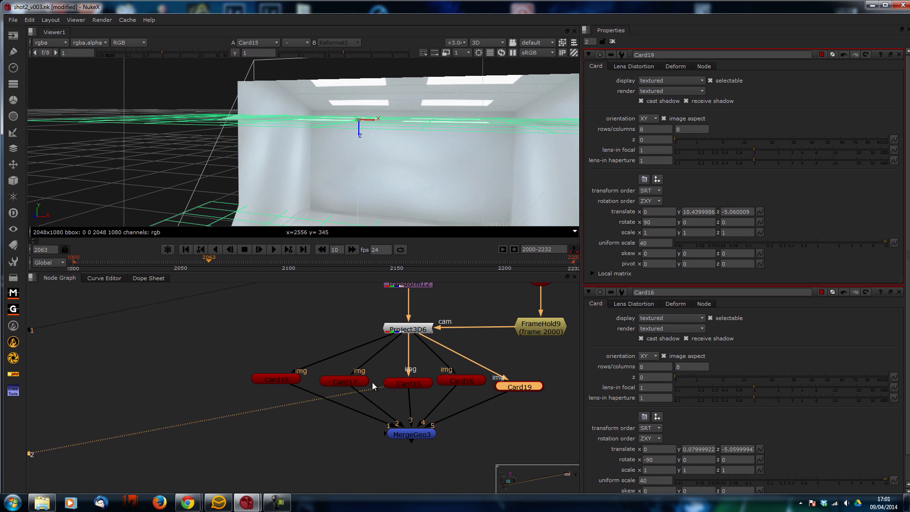
View the merged room through Camera5 and play the shot in the enlarged viewer.
{"action": "double_click", "coordinate": [410, 433]}
{"action": "middle_click_drag", "start_coordinate": [442, 138], "coordinate": [399, 171], "text": "alt"}
{"action": "mouse_move", "coordinate": [423, 195]}
{"action": "left_mouse_down", "text": "alt"}
{"action": "mouse_move", "coordinate": [438, 169]}
{"action": "mouse_move", "coordinate": [429, 195]}
{"action": "left_mouse_up", "text": "alt"}
{"action": "scroll", "coordinate": [238, 311], "scroll_direction": "down", "scroll_amount": 5}
{"action": "left_click_drag", "start_coordinate": [240, 327], "coordinate": [444, 317], "text": "alt"}
{"action": "scroll", "coordinate": [363, 332], "scroll_direction": "up", "scroll_amount": 4}
{"action": "left_click", "coordinate": [331, 305]}
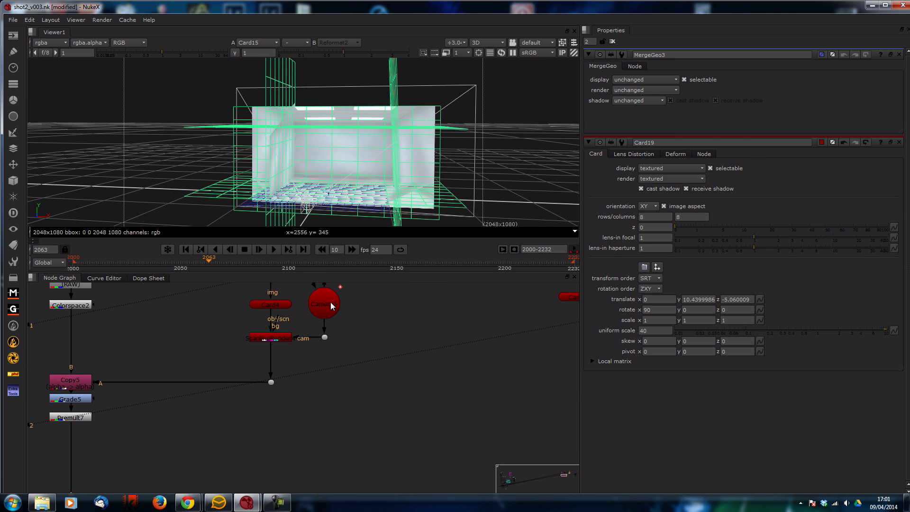
{"action": "left_click", "coordinate": [331, 303]}
{"action": "left_click", "coordinate": [536, 43]}
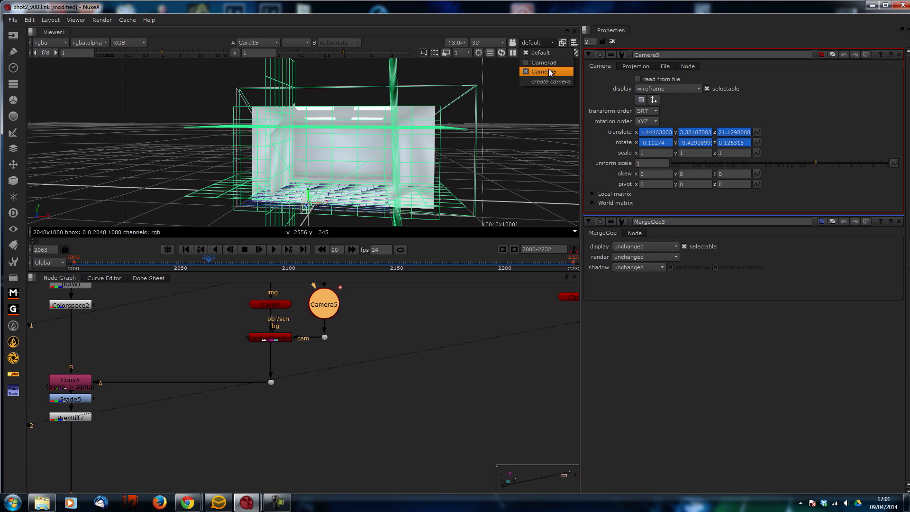
{"action": "left_click", "coordinate": [550, 74]}
{"action": "key", "text": "space"}
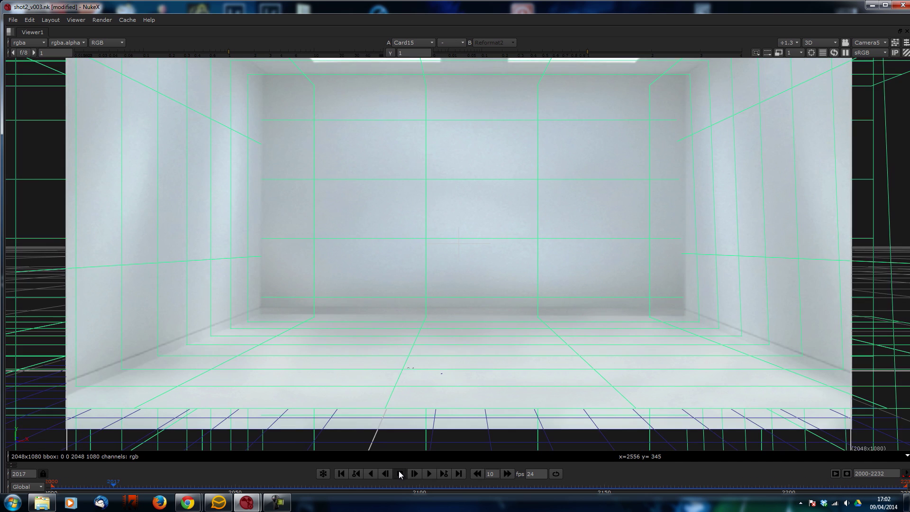
{"action": "left_click", "coordinate": [399, 474]}
{"action": "key", "text": "space"}
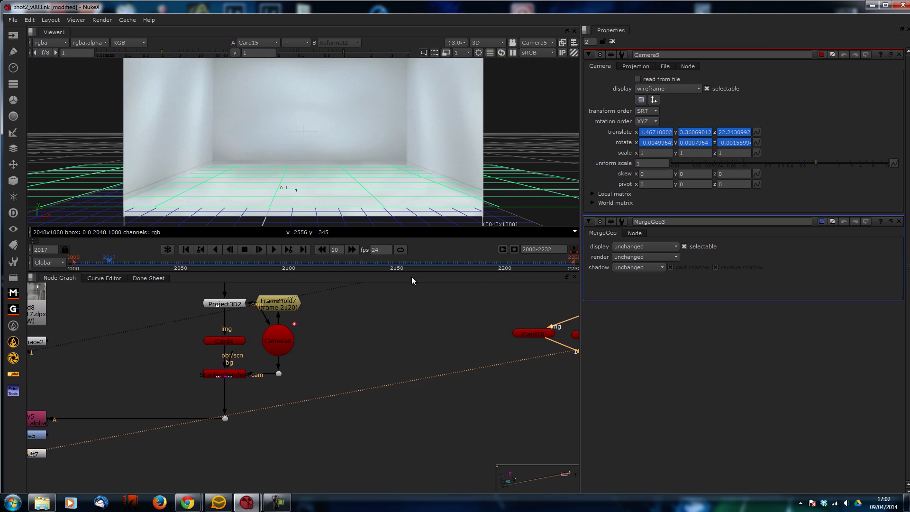
Connect the card under Project3D2 to input 0 of MergeGeo3.
{"action": "scroll", "coordinate": [511, 366], "scroll_direction": "up", "scroll_amount": 2}
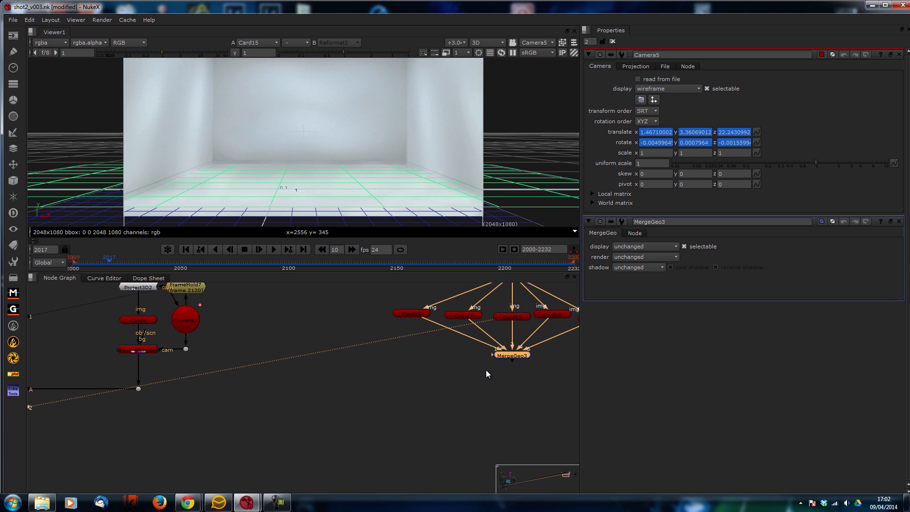
{"action": "scroll", "coordinate": [539, 397], "scroll_direction": "down", "scroll_amount": 3}
{"action": "scroll", "coordinate": [497, 382], "scroll_direction": "up", "scroll_amount": 4}
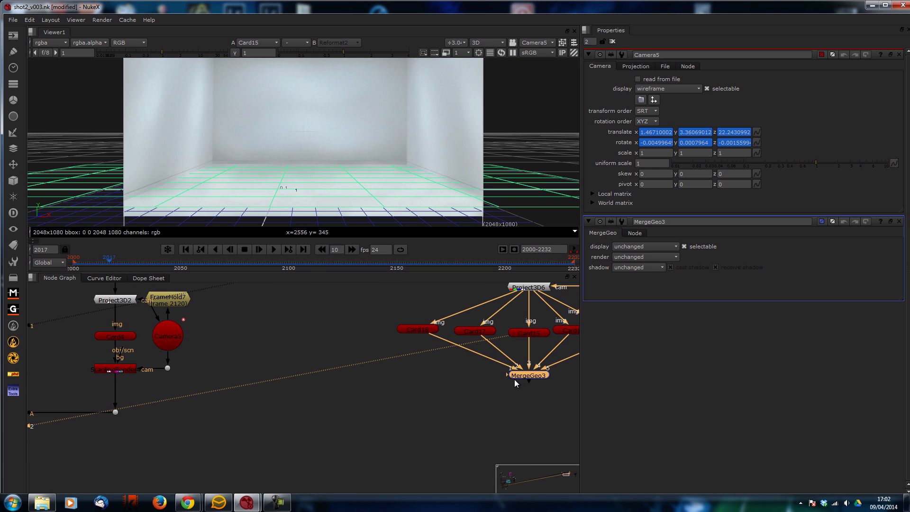
{"action": "left_click_drag", "start_coordinate": [191, 347], "coordinate": [114, 335]}
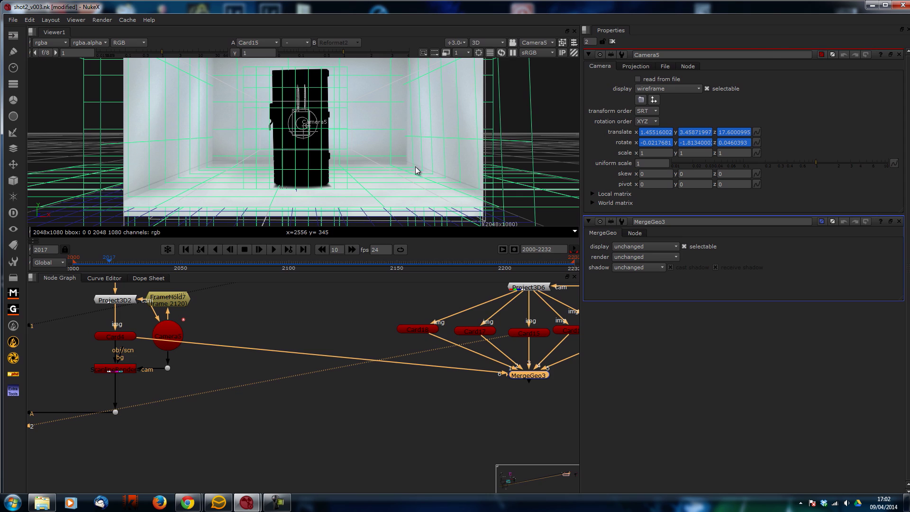
Play the room with the black cutout card through Camera5 in the enlarged viewer, stopping at frame 2124.
{"action": "key", "text": "space"}
{"action": "left_click", "coordinate": [435, 470]}
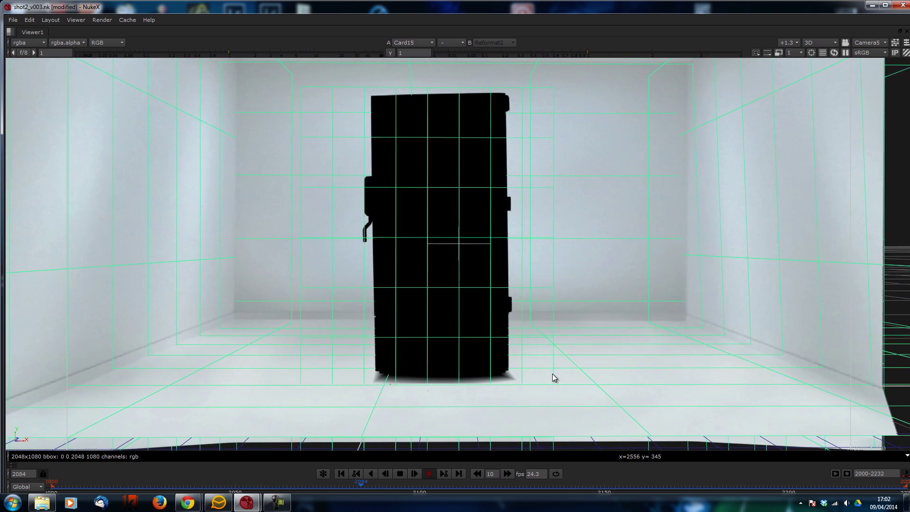
{"action": "left_click", "coordinate": [400, 473]}
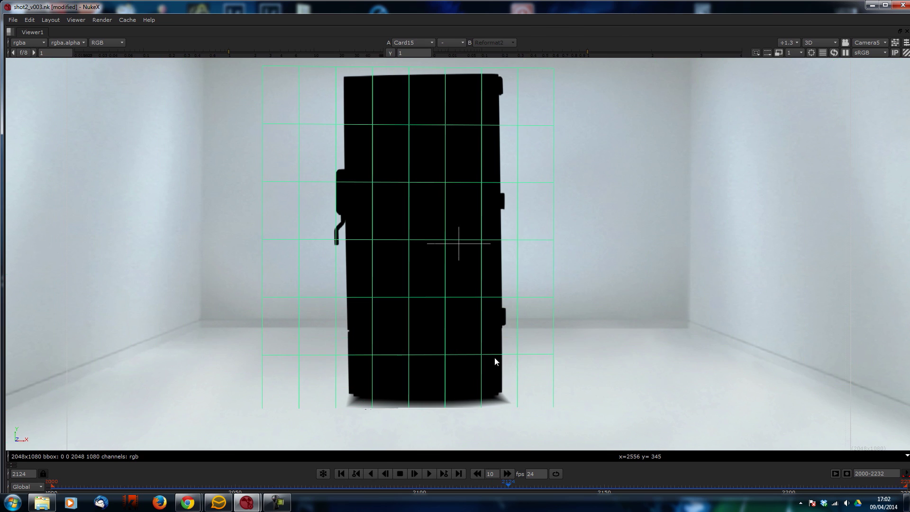
{"action": "key", "text": "space"}
Disconnect the card under Project3D2 from MergeGeo3.
{"action": "scroll", "coordinate": [364, 163], "scroll_direction": "down", "scroll_amount": 3}
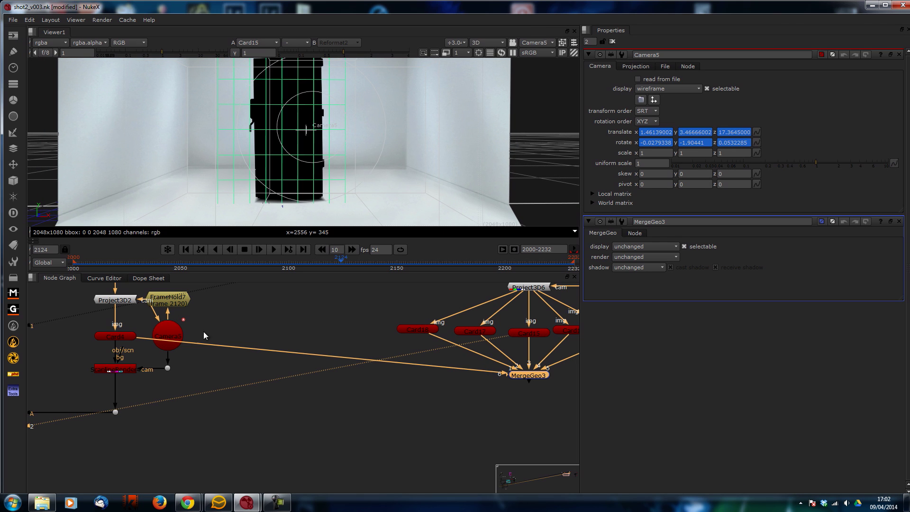
{"action": "left_click_drag", "start_coordinate": [160, 346], "coordinate": [282, 346]}
{"action": "left_click", "coordinate": [422, 404]}
Add a ScanlineRender node below MergeGeo3.
{"action": "middle_click_drag", "start_coordinate": [403, 403], "coordinate": [417, 382]}
{"action": "scroll", "coordinate": [465, 387], "scroll_direction": "down", "scroll_amount": 2}
{"action": "scroll", "coordinate": [467, 386], "scroll_direction": "up", "scroll_amount": 2}
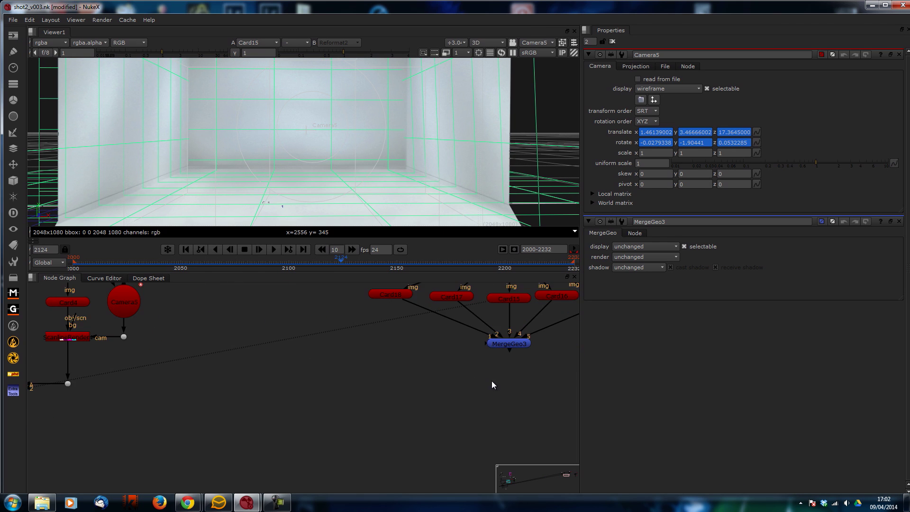
{"action": "key", "text": "Tab"}
{"action": "type", "text": "scan"}
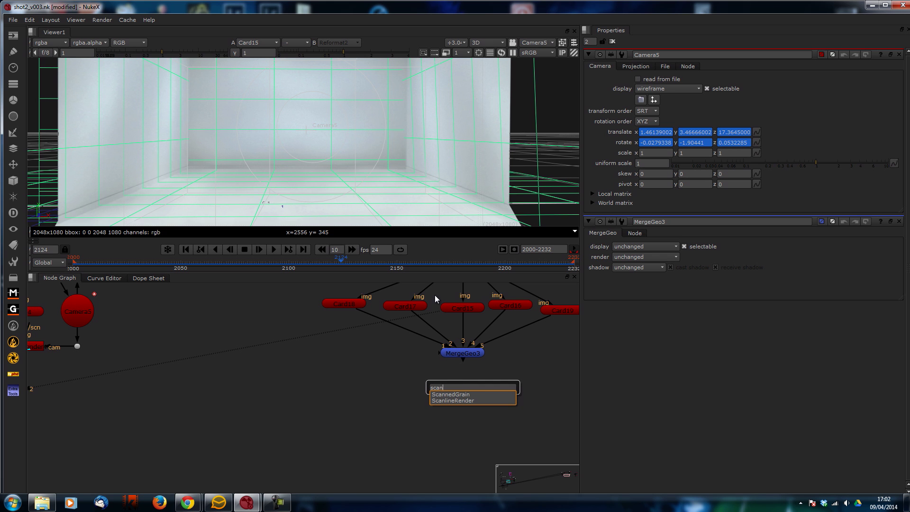
{"action": "left_click", "coordinate": [467, 400]}
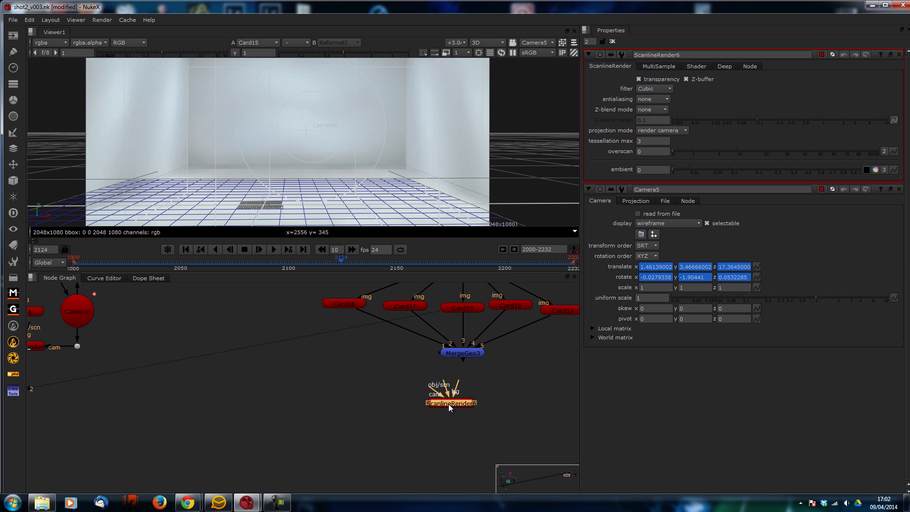
Paste a copy of Camera5 beside the new ScanlineRender node.
{"action": "scroll", "coordinate": [448, 404], "scroll_direction": "down", "scroll_amount": 2}
{"action": "middle_click_drag", "start_coordinate": [455, 378], "coordinate": [414, 375]}
{"action": "middle_click_drag", "start_coordinate": [458, 332], "coordinate": [427, 357]}
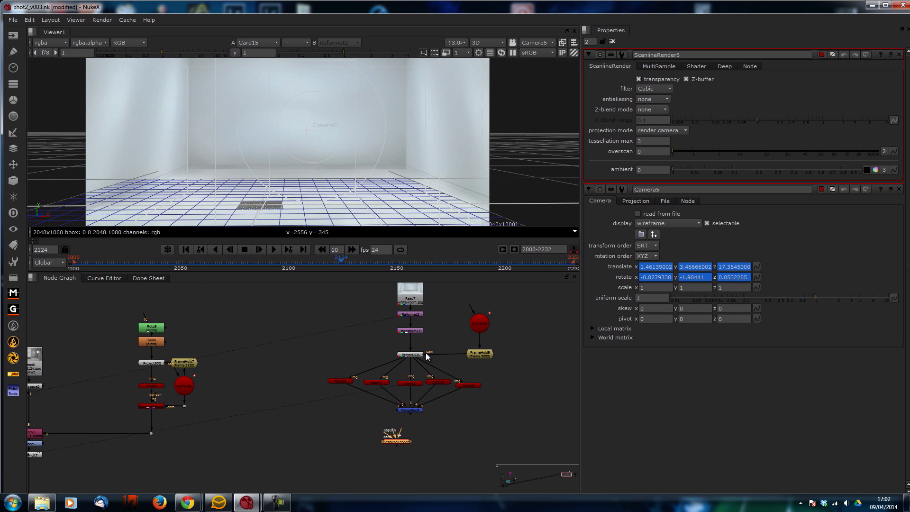
{"action": "middle_click_drag", "start_coordinate": [201, 390], "coordinate": [269, 328]}
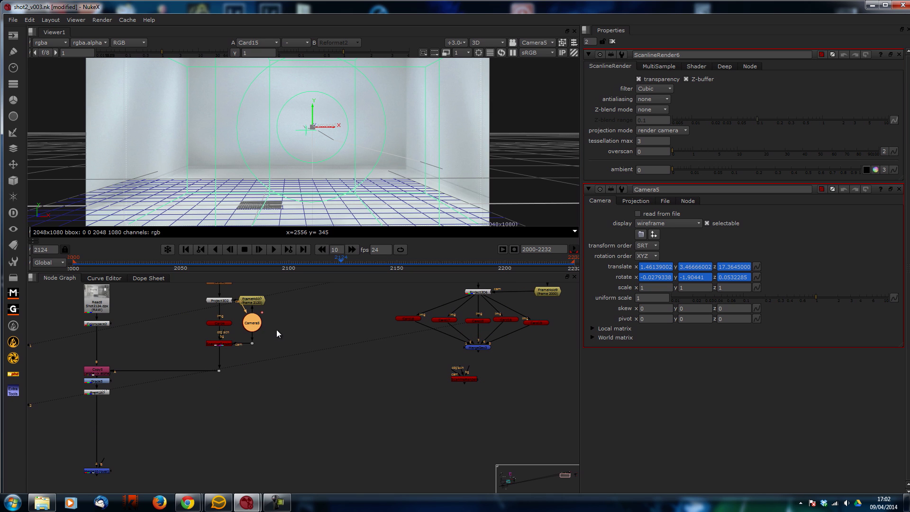
{"action": "scroll", "coordinate": [305, 372], "scroll_direction": "up", "scroll_amount": 1}
{"action": "middle_click_drag", "start_coordinate": [411, 364], "coordinate": [396, 374]}
{"action": "middle_click_drag", "start_coordinate": [540, 384], "coordinate": [485, 375]}
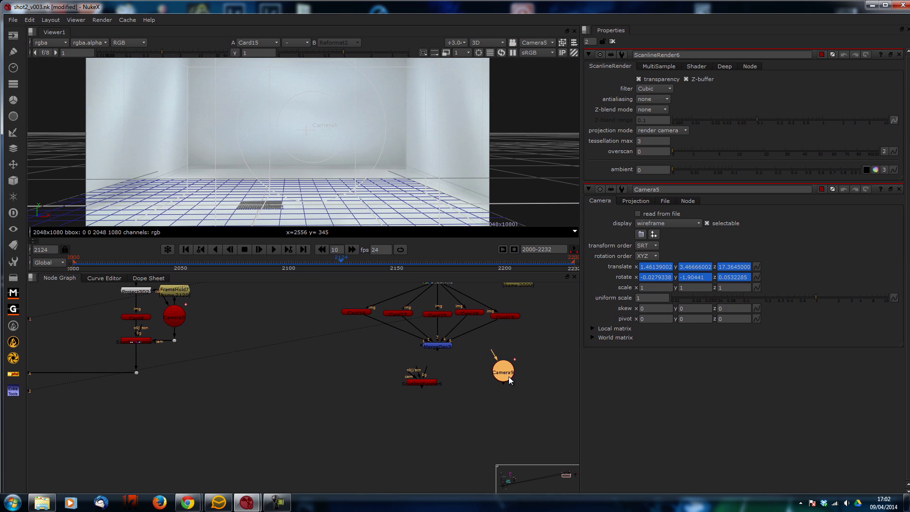
{"action": "scroll", "coordinate": [508, 376], "scroll_direction": "up", "scroll_amount": 2}
Connect ScanlineRender6's obj/scn input to MergeGeo3 and its cam input to the copied camera.
{"action": "left_click", "coordinate": [431, 383]}
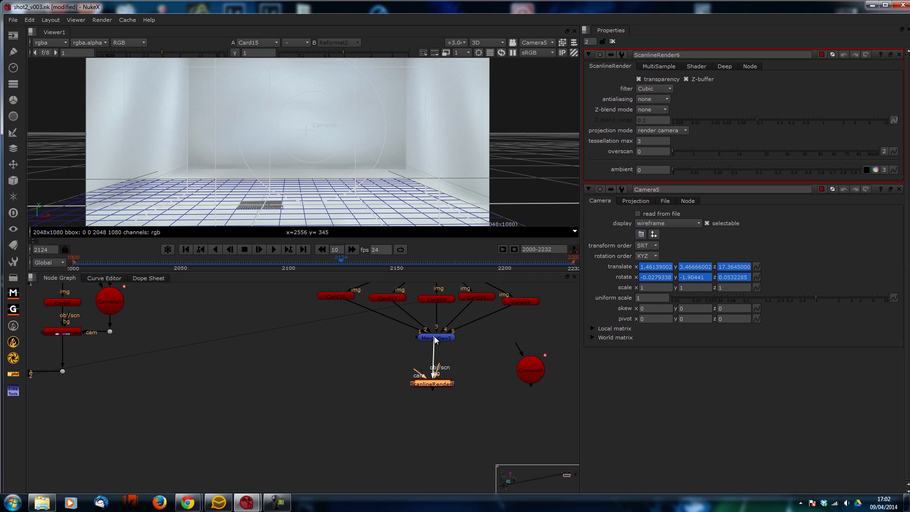
{"action": "left_click_drag", "start_coordinate": [435, 339], "coordinate": [435, 338]}
{"action": "left_click_drag", "start_coordinate": [440, 375], "coordinate": [435, 370]}
View ScanlineRender6's output in 2D and play the rendered room in the enlarged viewer, stopping at frame 2133.
{"action": "key", "text": "2"}
{"action": "left_click", "coordinate": [409, 348]}
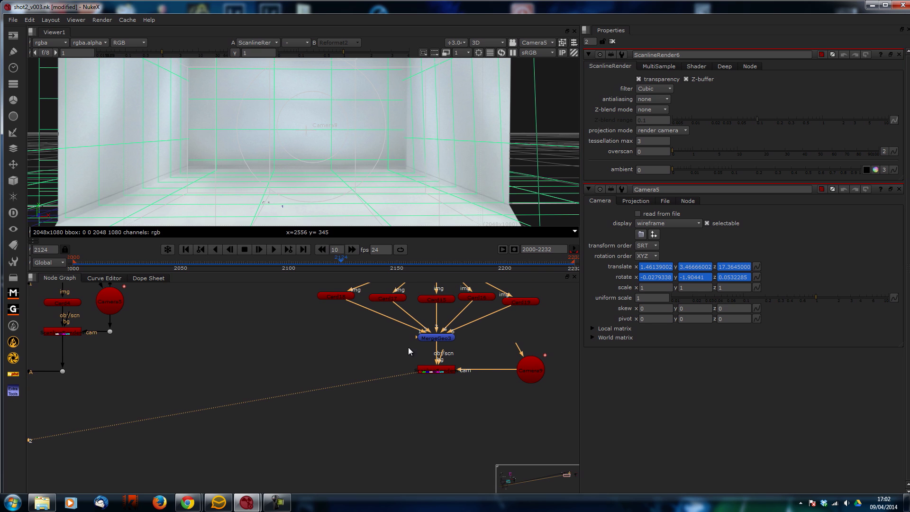
{"action": "key", "text": "Tab"}
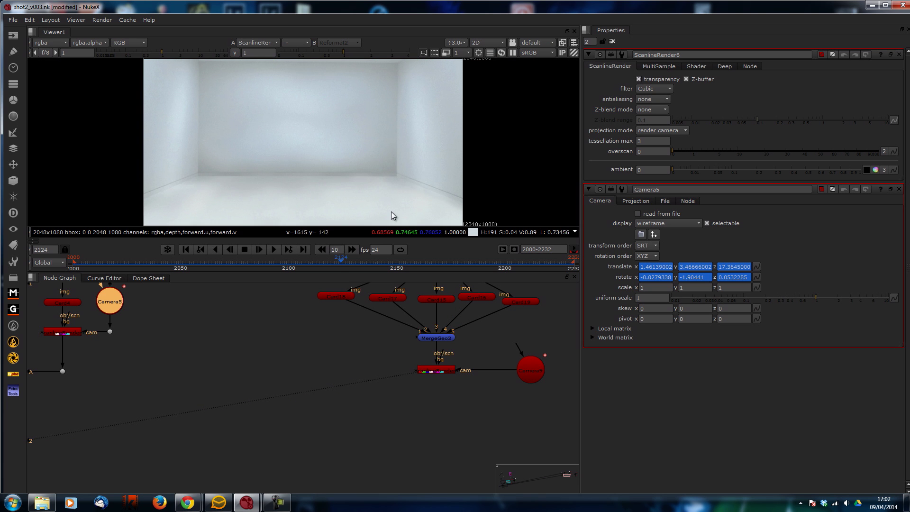
{"action": "left_click", "coordinate": [274, 249]}
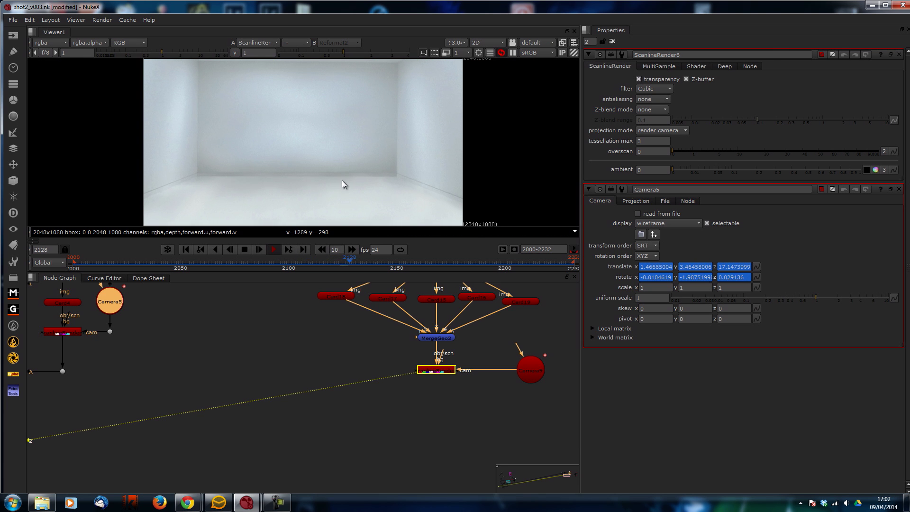
{"action": "key", "text": "space"}
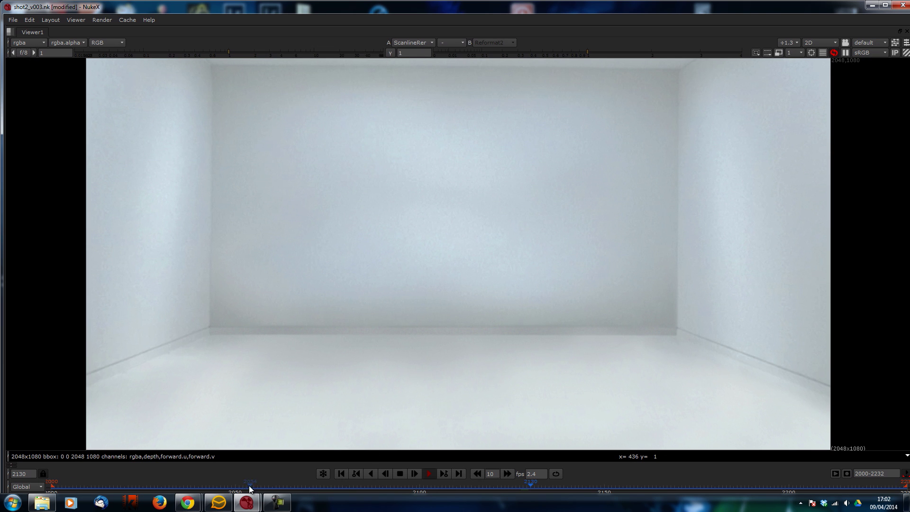
{"action": "left_click", "coordinate": [397, 473]}
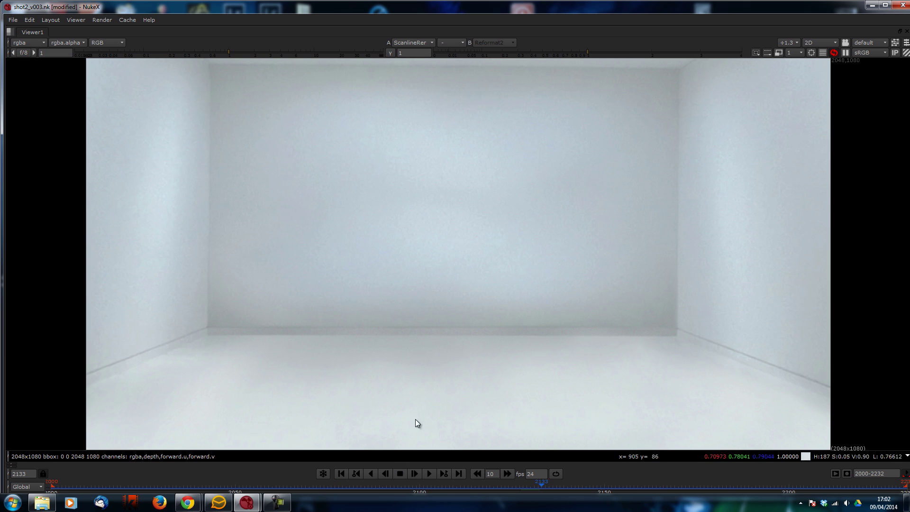
{"action": "key", "text": "space"}
Place Merge10 below ScanlineRender6, with the rendered room feeding its B input and Premult7 feeding its A input.
{"action": "scroll", "coordinate": [417, 377], "scroll_direction": "down", "scroll_amount": 3}
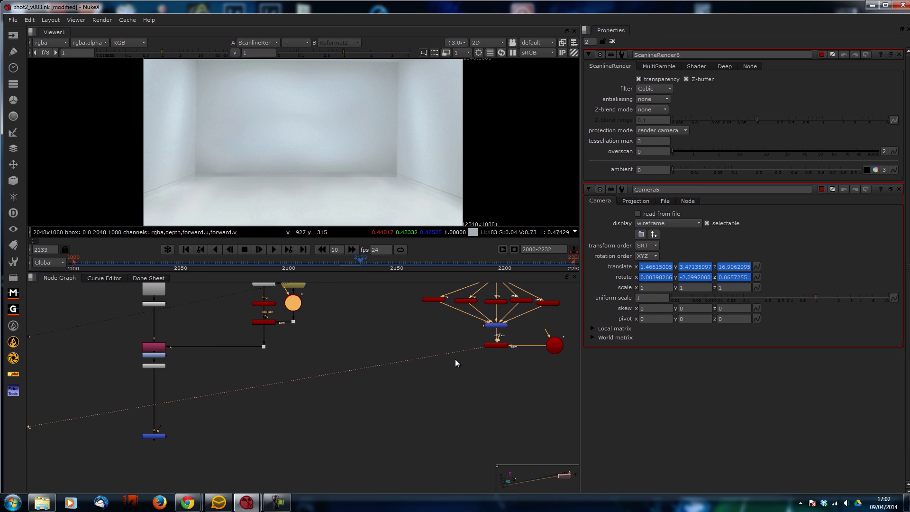
{"action": "scroll", "coordinate": [159, 441], "scroll_direction": "up", "scroll_amount": 2}
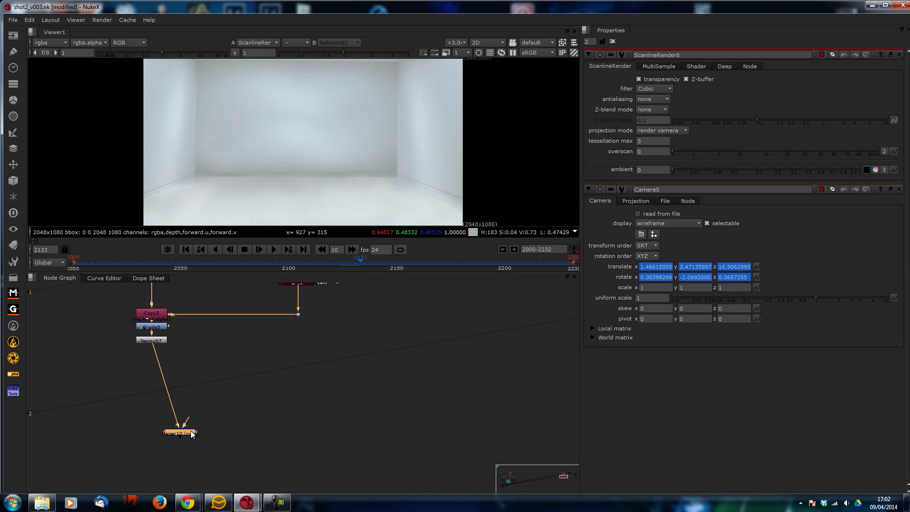
{"action": "middle_click_drag", "start_coordinate": [412, 375], "coordinate": [274, 394]}
{"action": "middle_click_drag", "start_coordinate": [131, 365], "coordinate": [341, 360]}
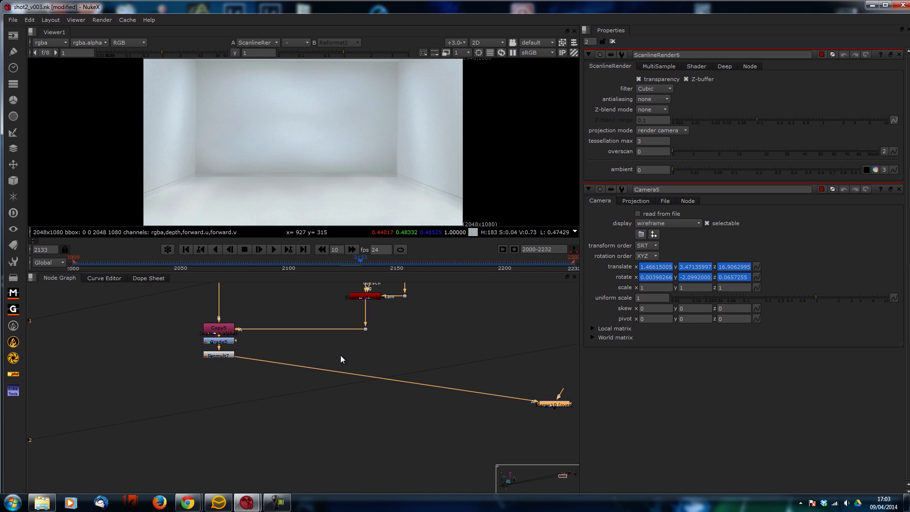
{"action": "key", "text": "1"}
{"action": "middle_click_drag", "start_coordinate": [518, 361], "coordinate": [340, 366]}
{"action": "left_click_drag", "start_coordinate": [383, 412], "coordinate": [502, 379]}
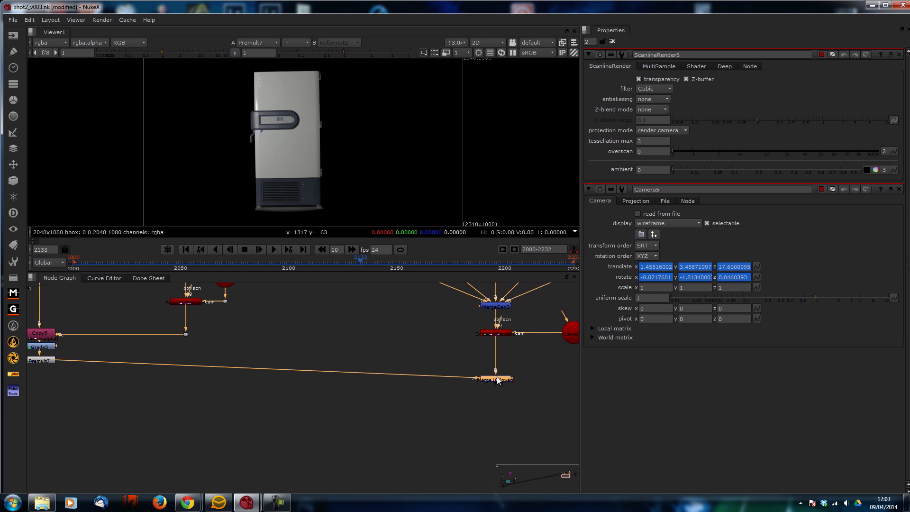
View Merge10's output in the enlarged viewer and play the freezer composite from around frame 2041.
{"action": "key", "text": "1"}
{"action": "key", "text": "space"}
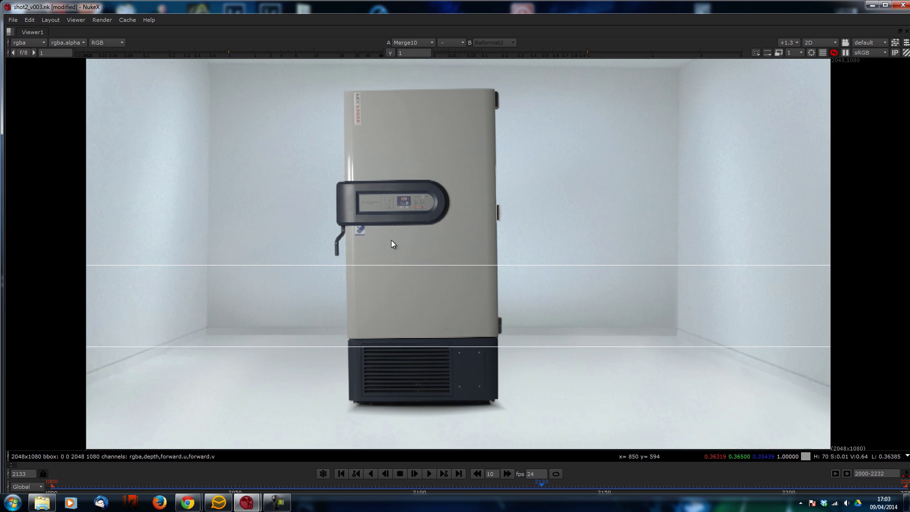
{"action": "left_click", "coordinate": [204, 487]}
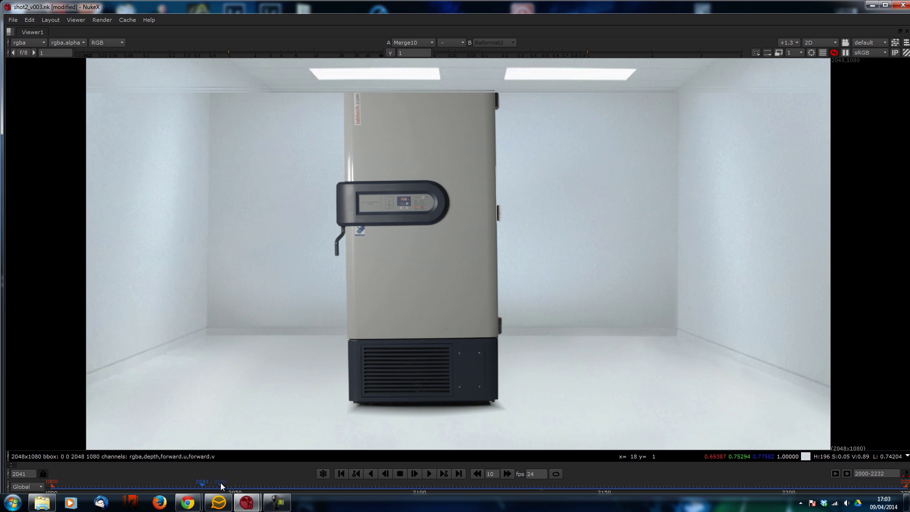
{"action": "key", "text": "l"}
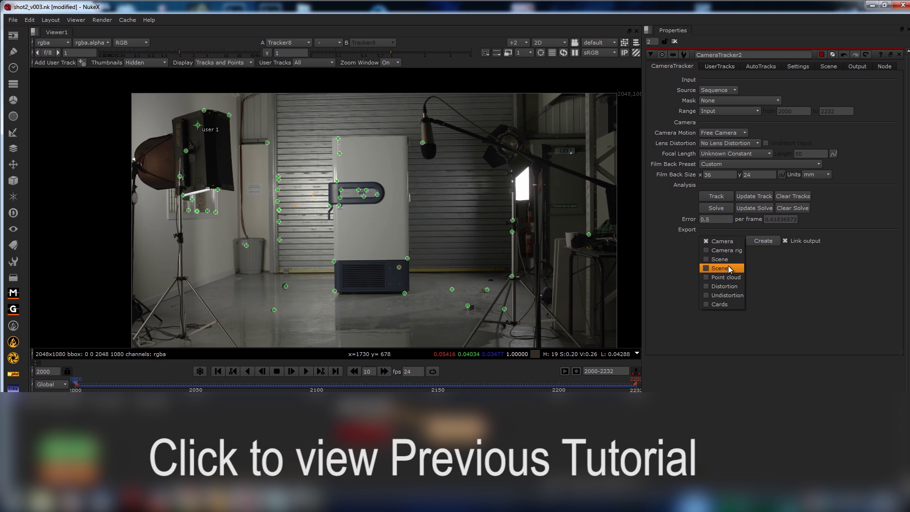
Export a Scene from CameraTracker2, enlarge the node graph area, and view the new scene node in 3D.
{"action": "left_click", "coordinate": [767, 243]}
{"action": "middle_click_drag", "start_coordinate": [428, 228], "coordinate": [431, 146]}
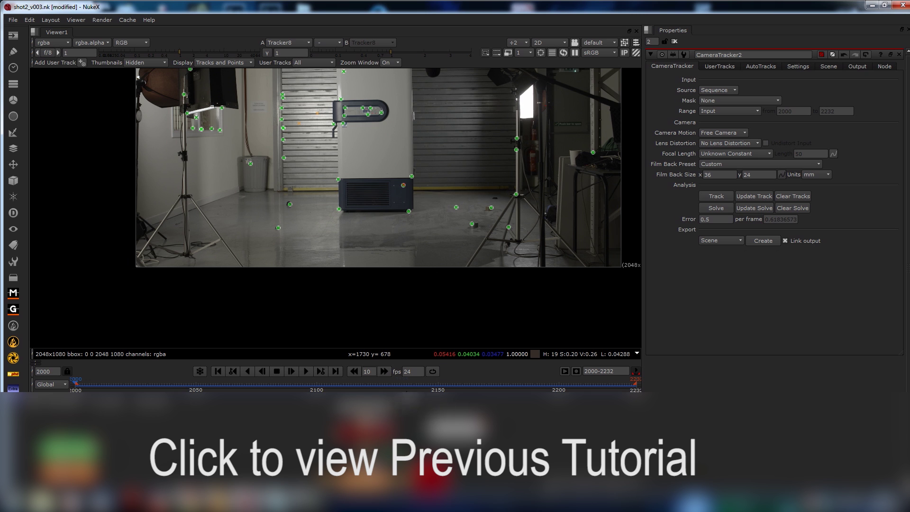
{"action": "left_click_drag", "start_coordinate": [465, 393], "coordinate": [475, 298]}
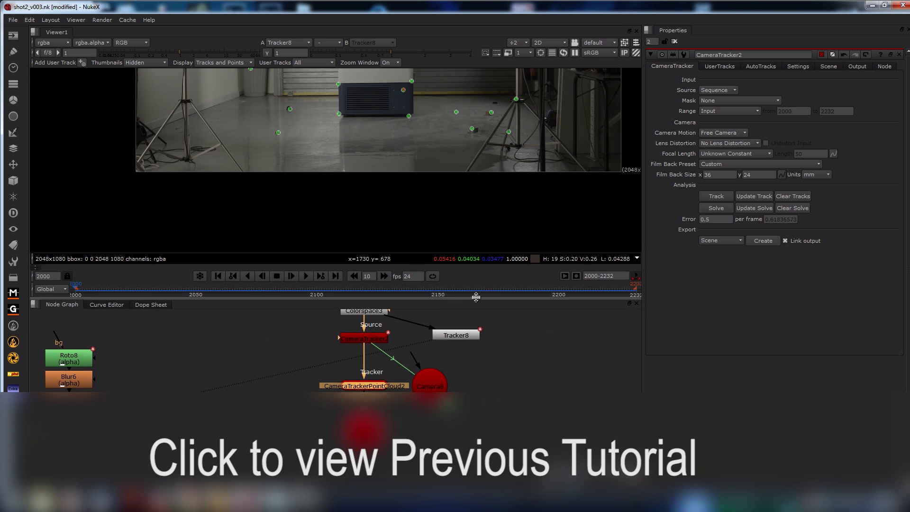
{"action": "middle_click_drag", "start_coordinate": [449, 386], "coordinate": [444, 408]}
{"action": "key", "text": "1"}
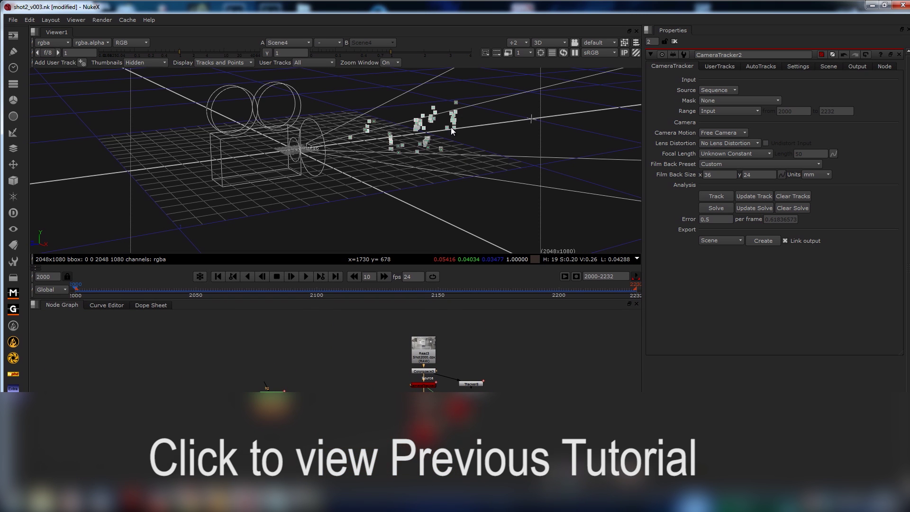
Play the point cloud through Camera6, stop at frame 2077, and inspect it from a free 3D view.
{"action": "left_click", "coordinate": [599, 62]}
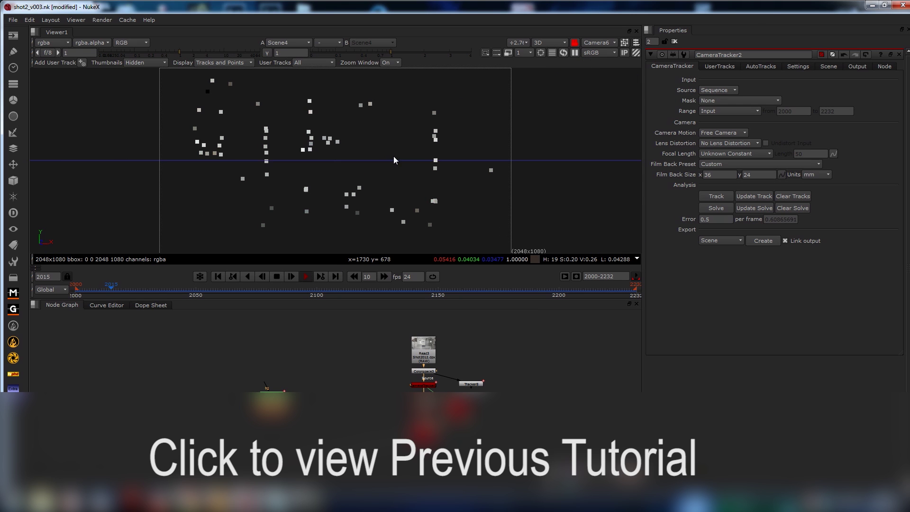
{"action": "left_click", "coordinate": [277, 274]}
{"action": "left_click", "coordinate": [574, 43]}
{"action": "left_click_drag", "start_coordinate": [551, 81], "coordinate": [459, 153], "text": "ctrl"}
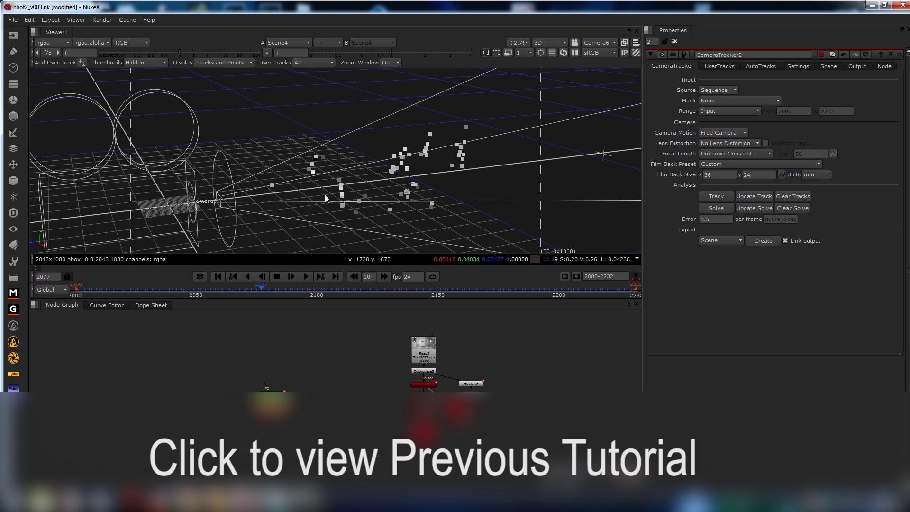